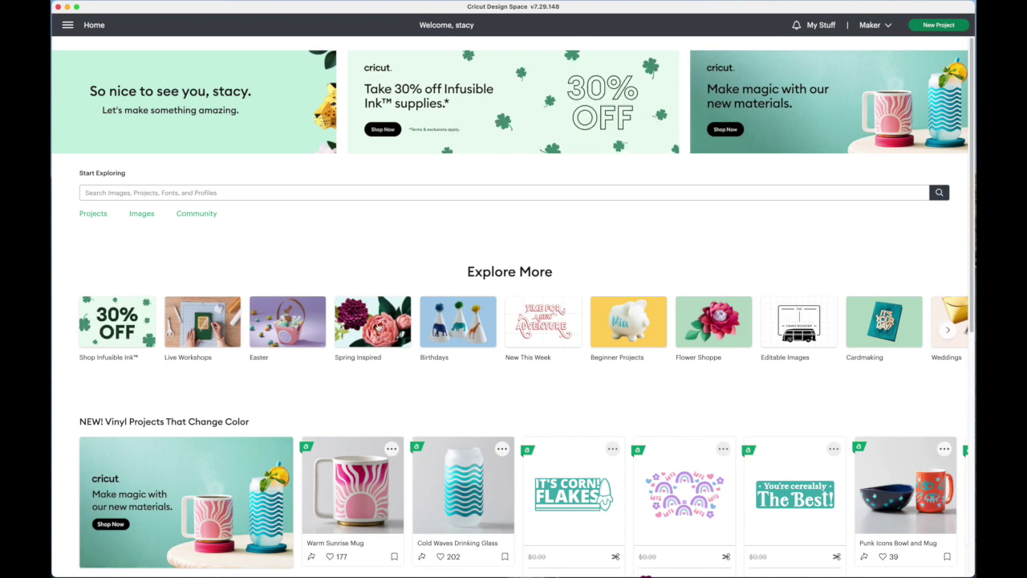
# - Open the Simple Thank You Floral Card project from Cards from the Garden for customizing on the canvas
pyautogui.click(378, 326)
pyautogui.scroll(-5, 378, 327)
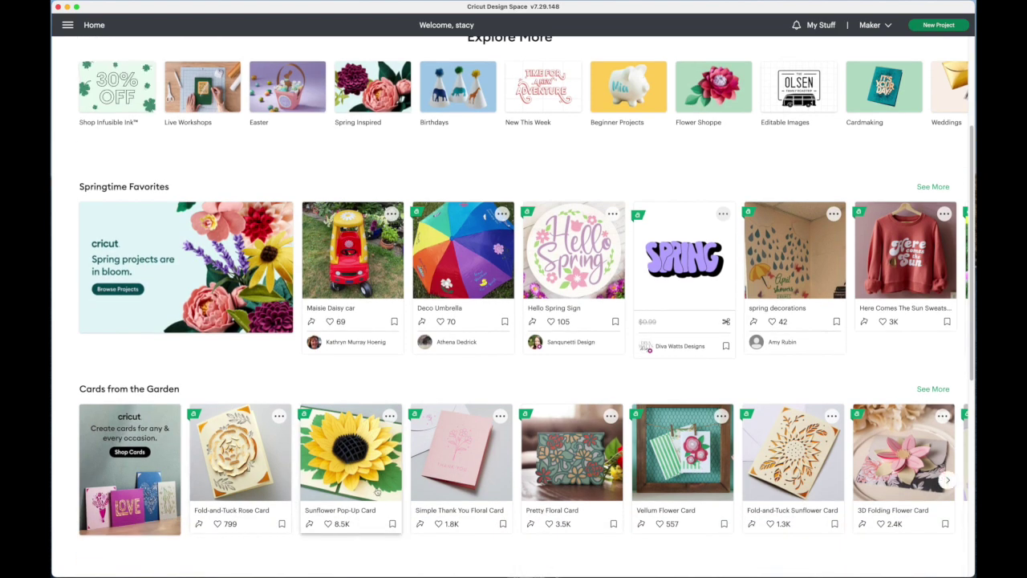
pyautogui.click(447, 445)
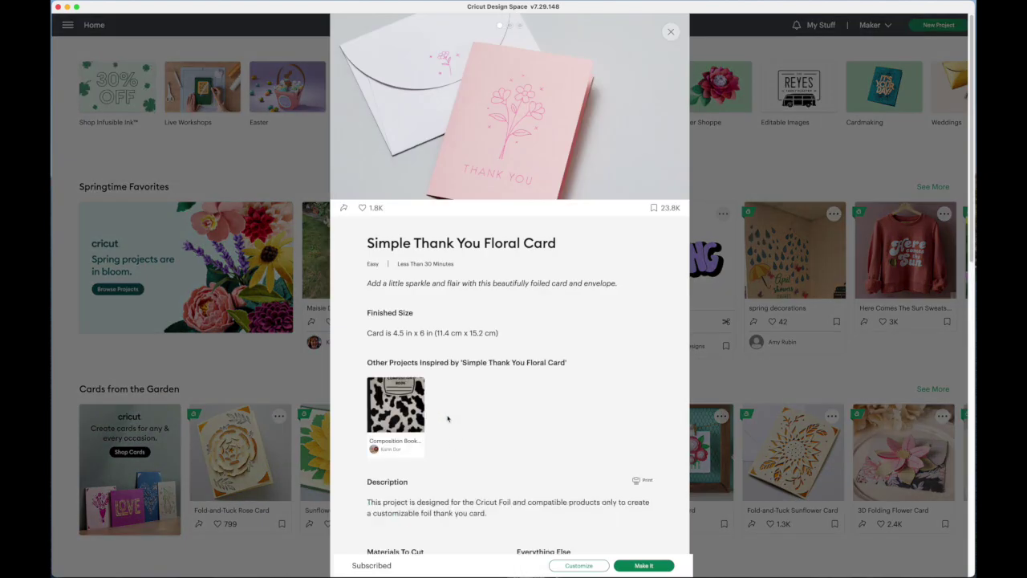
pyautogui.click(578, 566)
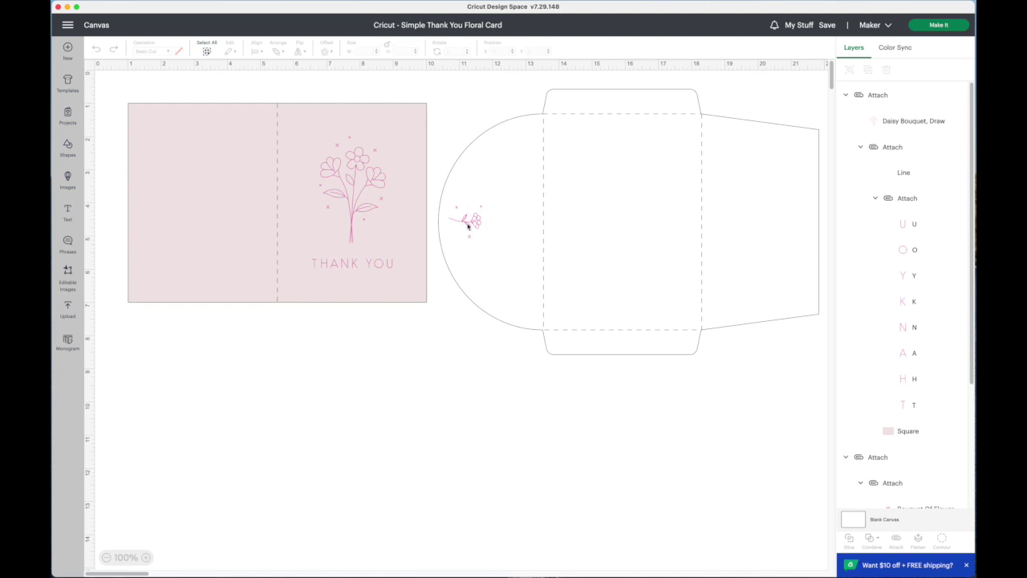
# - Detach and delete the envelope, keeping its small flower sprig and moving it well clear of the card
pyautogui.click(531, 224)
pyautogui.rightClick(531, 223)
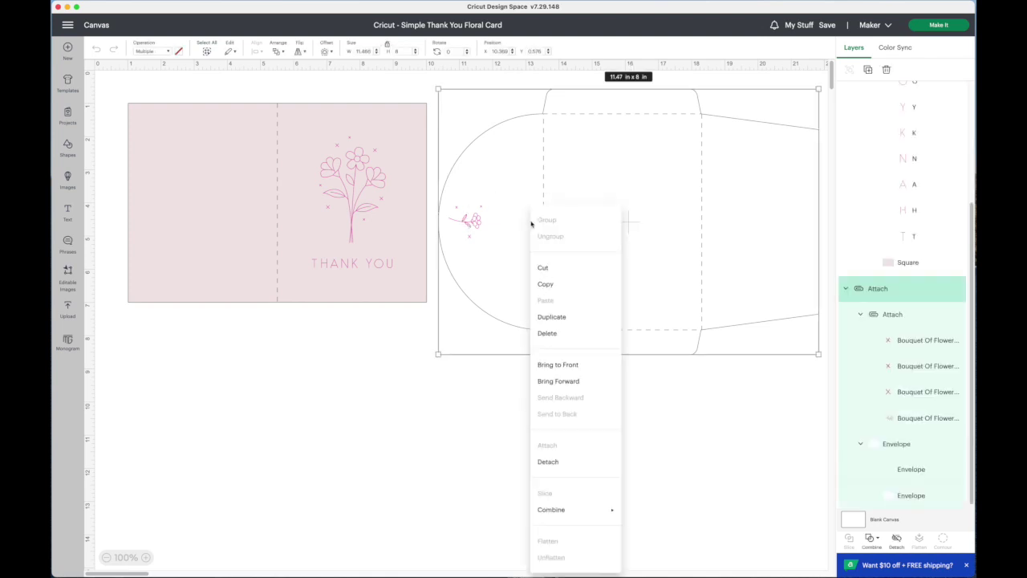
pyautogui.click(548, 464)
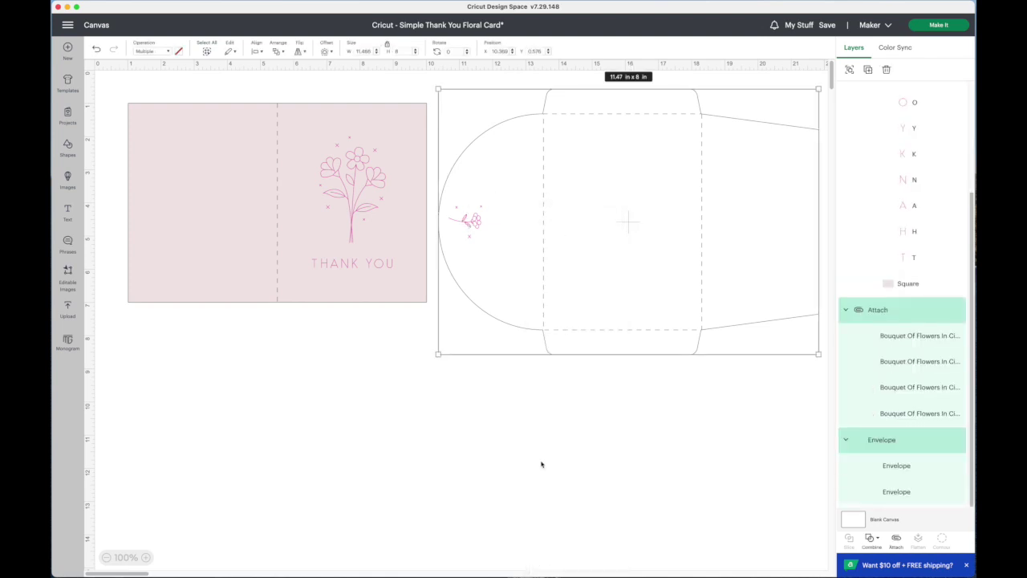
pyautogui.press('Delete')
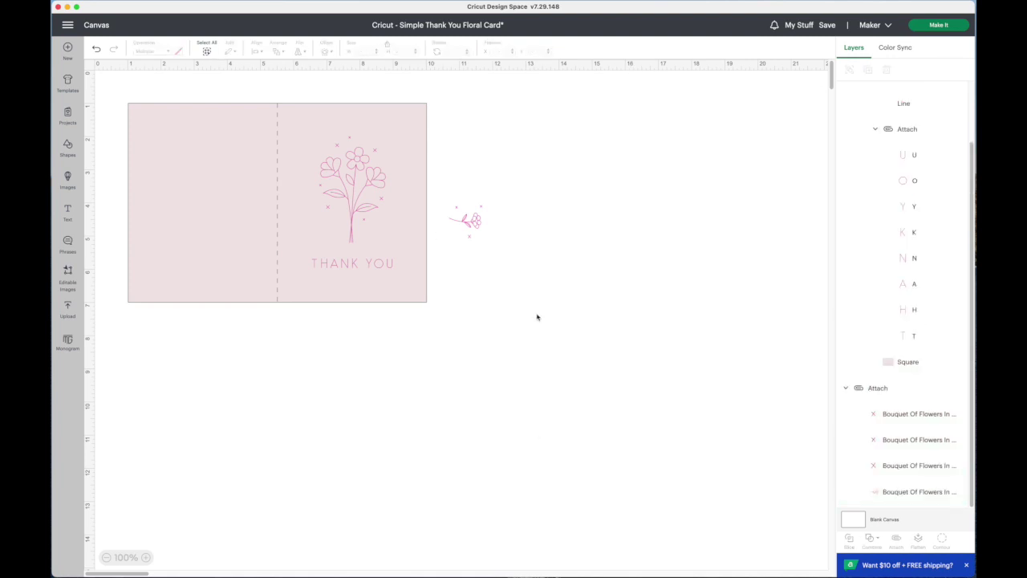
pyautogui.moveTo(479, 235); pyautogui.dragTo(690, 191)
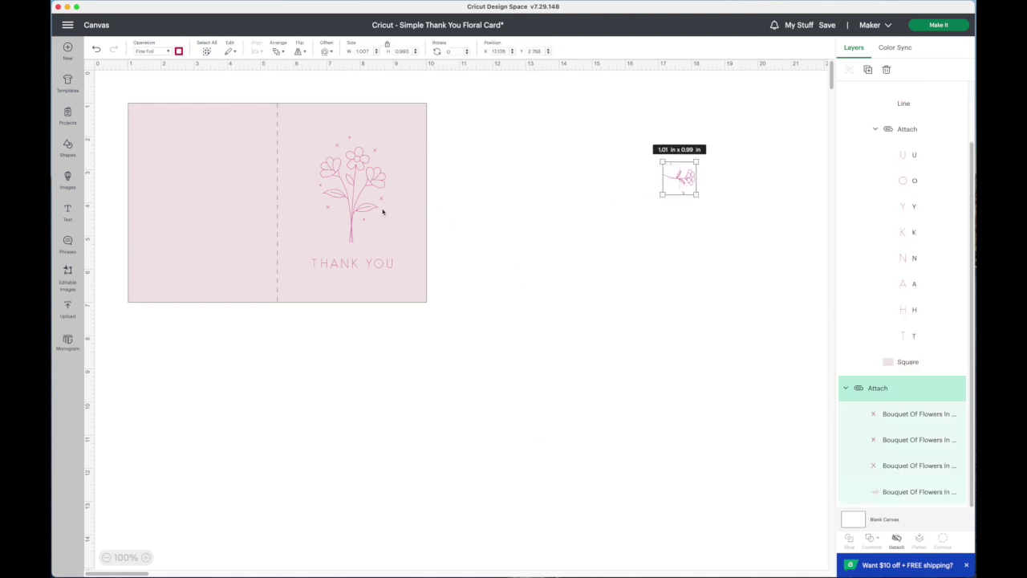
# - Detach the pink card's elements and move the daisy bouquet off the card onto the empty canvas
pyautogui.moveTo(383, 212); pyautogui.dragTo(400, 239)
pyautogui.rightClick(401, 239)
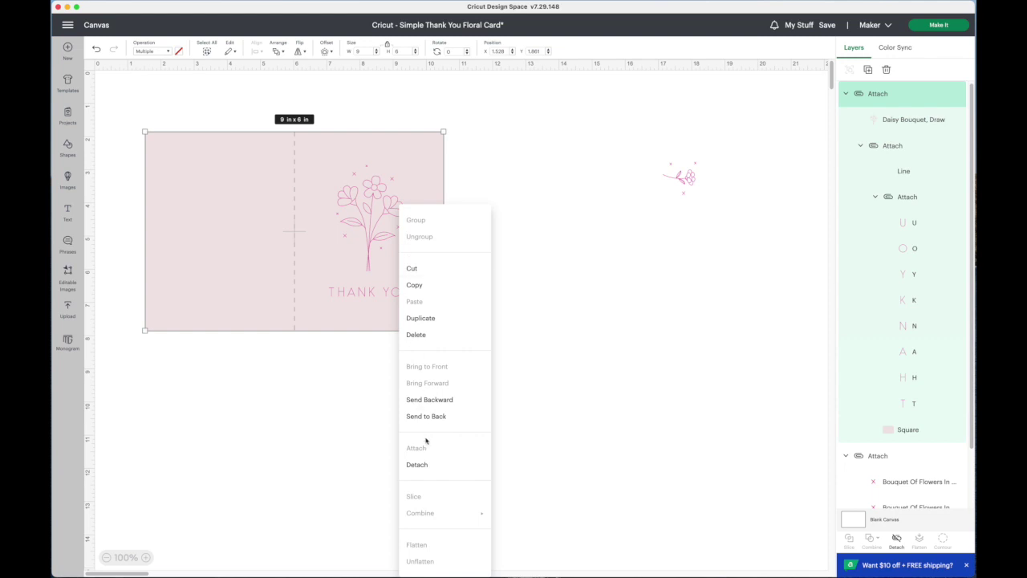
pyautogui.click(429, 469)
pyautogui.moveTo(372, 233); pyautogui.dragTo(601, 274)
# - Detach the fold line and THANK YOU lettering from the pink card and delete both
pyautogui.click(396, 239)
pyautogui.rightClick(396, 239)
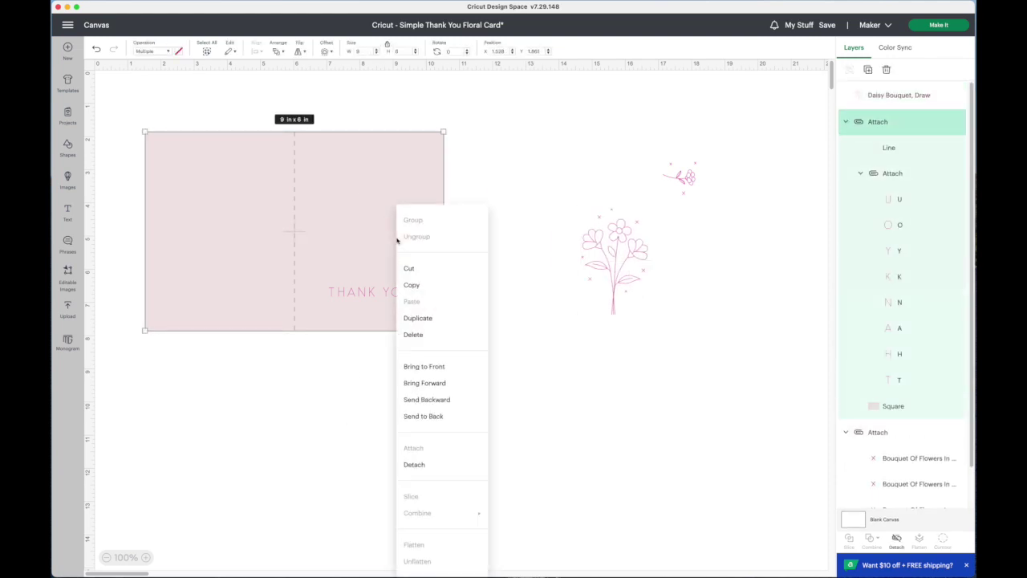
pyautogui.click(425, 465)
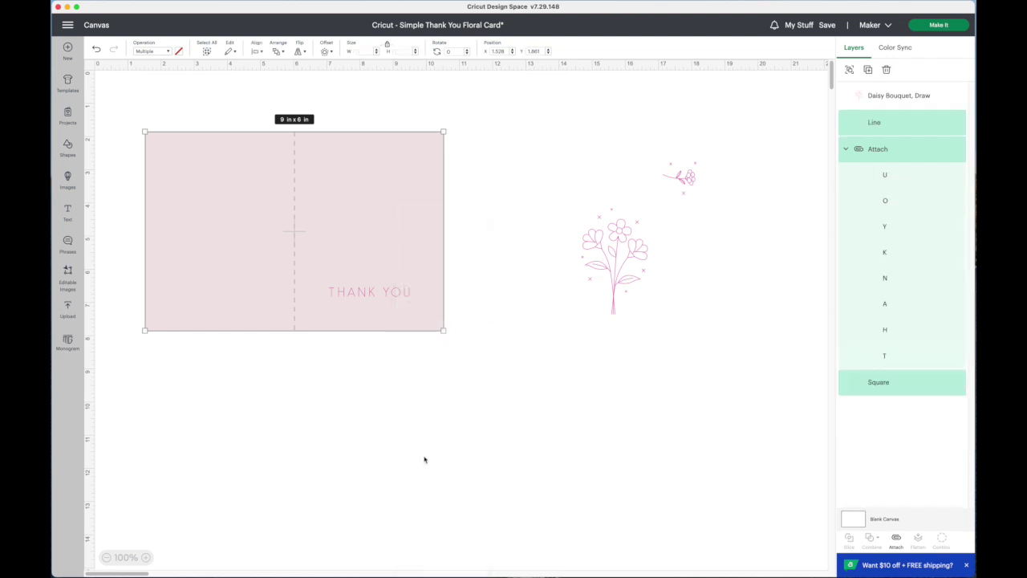
pyautogui.moveTo(296, 273); pyautogui.dragTo(505, 478)
pyautogui.moveTo(355, 289); pyautogui.dragTo(504, 453)
pyautogui.click(467, 400)
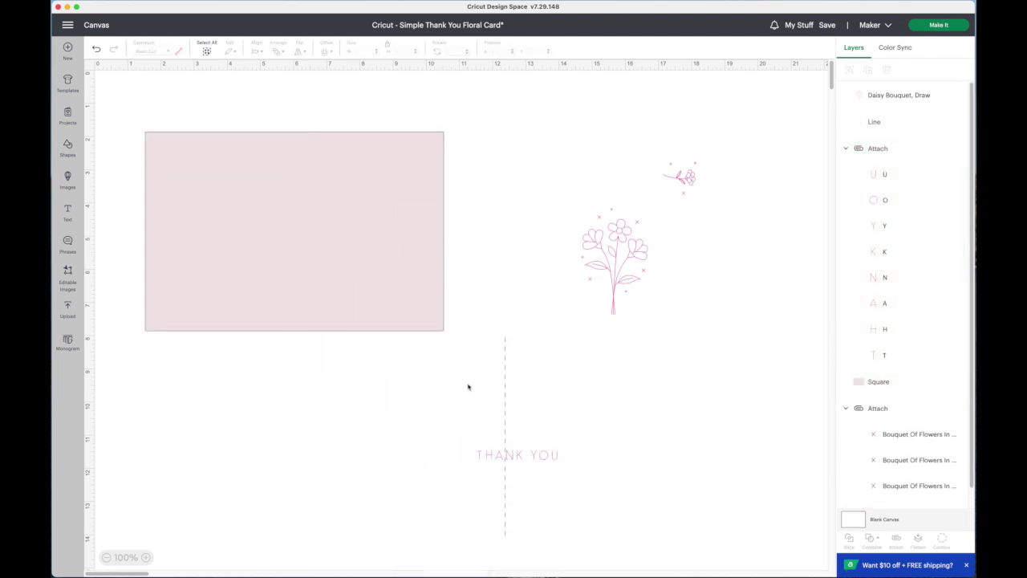
pyautogui.moveTo(470, 332); pyautogui.dragTo(560, 535)
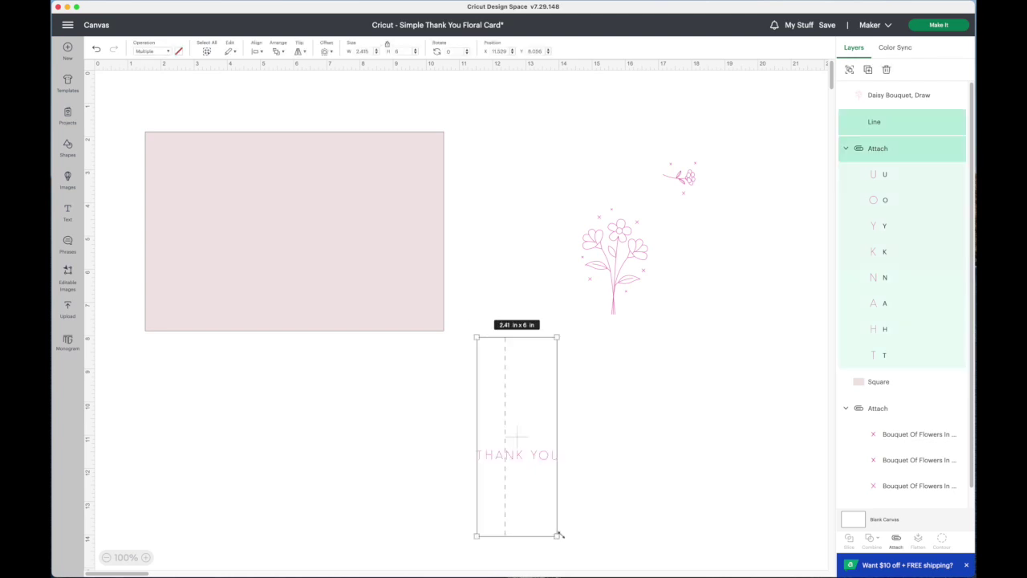
pyautogui.press('Delete')
# - Resize the pink card rectangle with unlocked proportions to 8.5 in wide by 5.5 in high
pyautogui.click(338, 225)
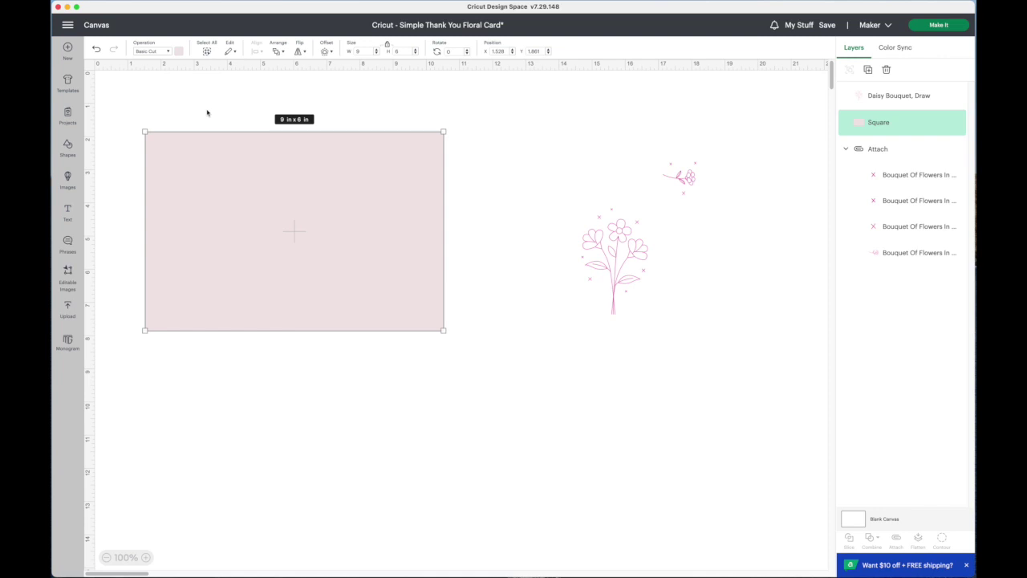
pyautogui.click(388, 45)
pyautogui.click(367, 50)
pyautogui.write('8.5')
pyautogui.press('Return')
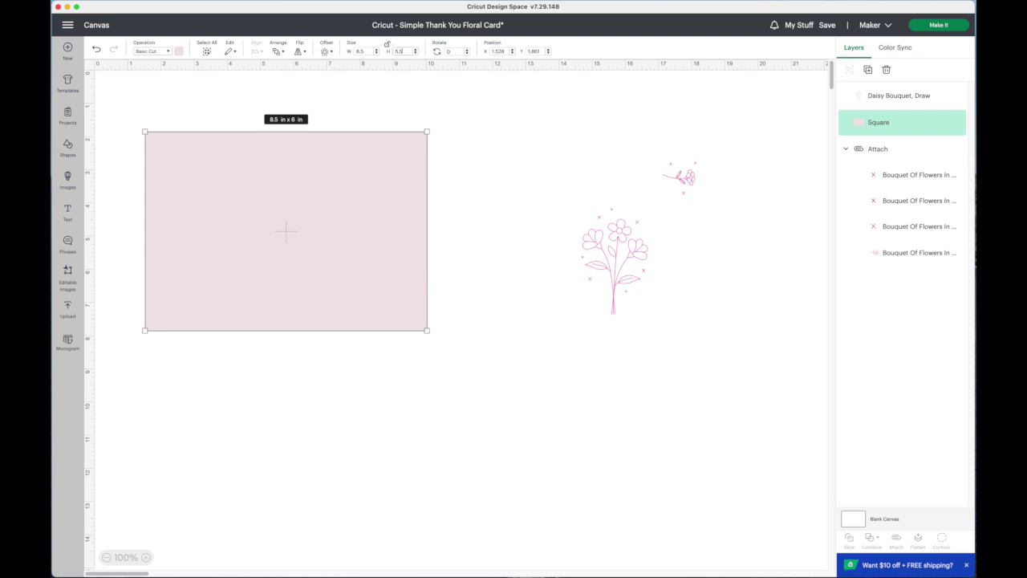
pyautogui.press('Return')
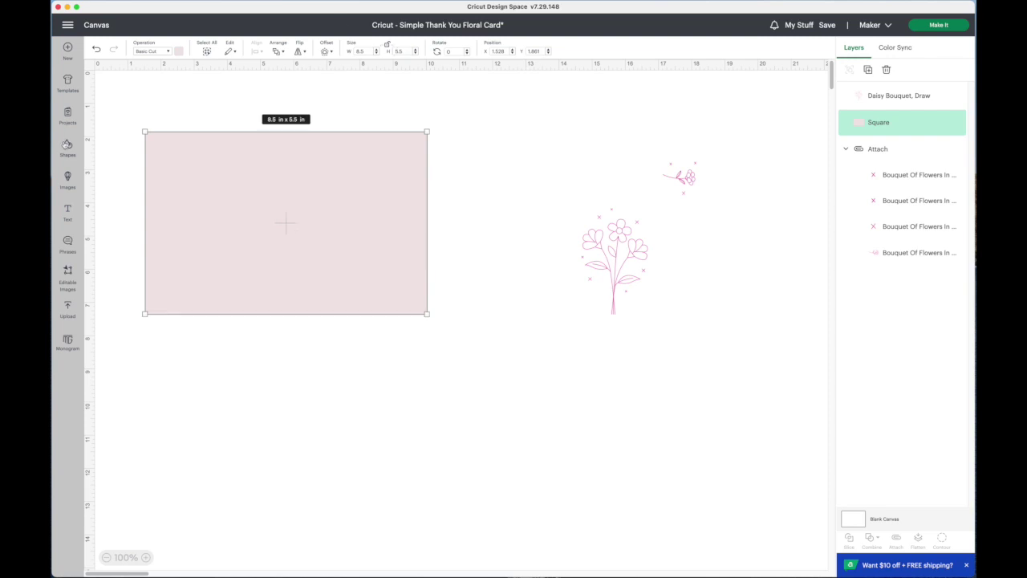
# - Add a square shape, color it white, and place it between the pink card and the bouquet
pyautogui.click(68, 145)
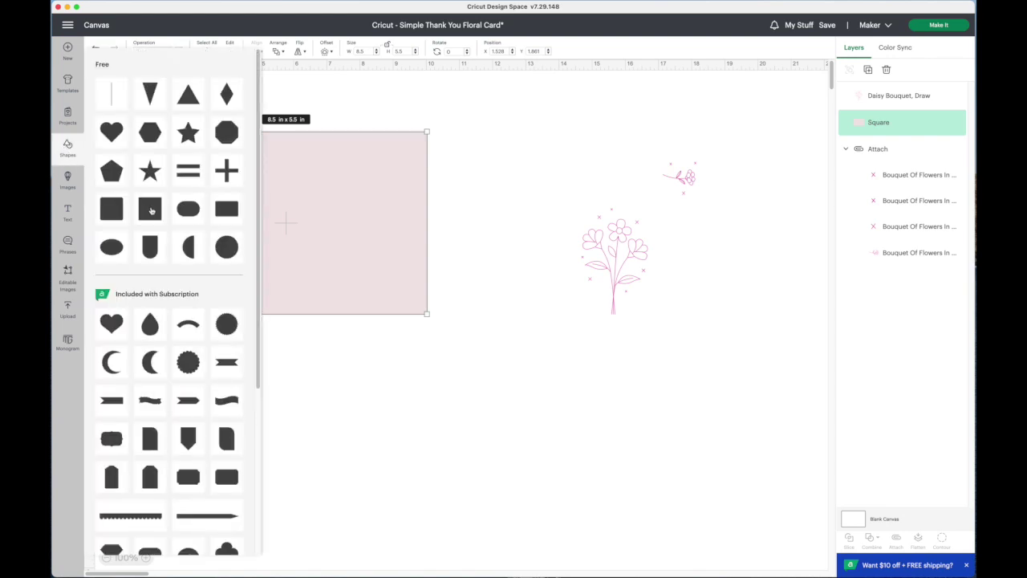
pyautogui.click(151, 211)
pyautogui.click(178, 51)
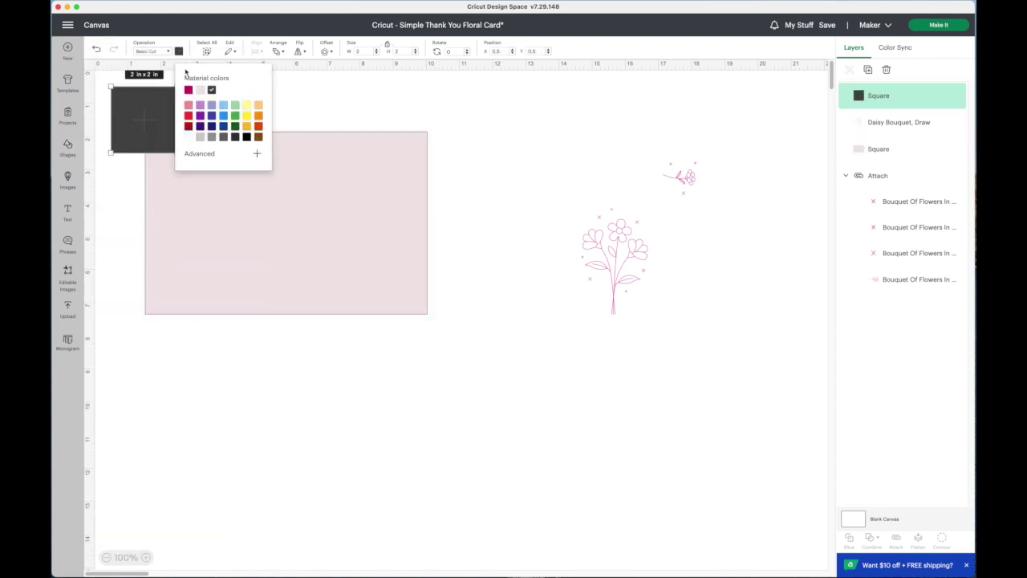
pyautogui.click(188, 138)
pyautogui.moveTo(158, 129); pyautogui.dragTo(486, 273)
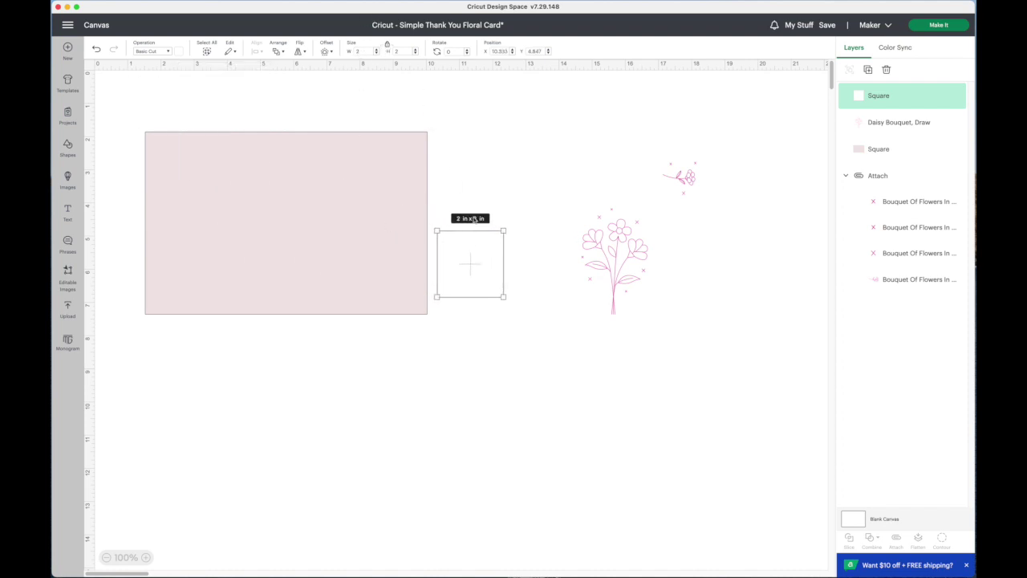
# - Resize the white square with unlocked proportions to 1.5 in wide by 3 in high
pyautogui.click(387, 46)
pyautogui.write('1.5')
pyautogui.press('Return')
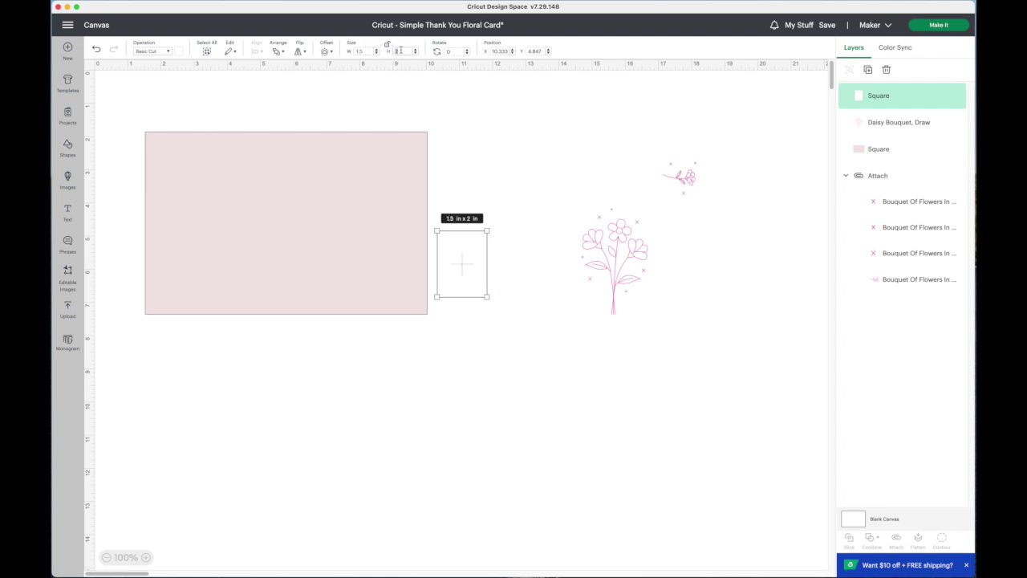
pyautogui.write('3')
pyautogui.press('Return')
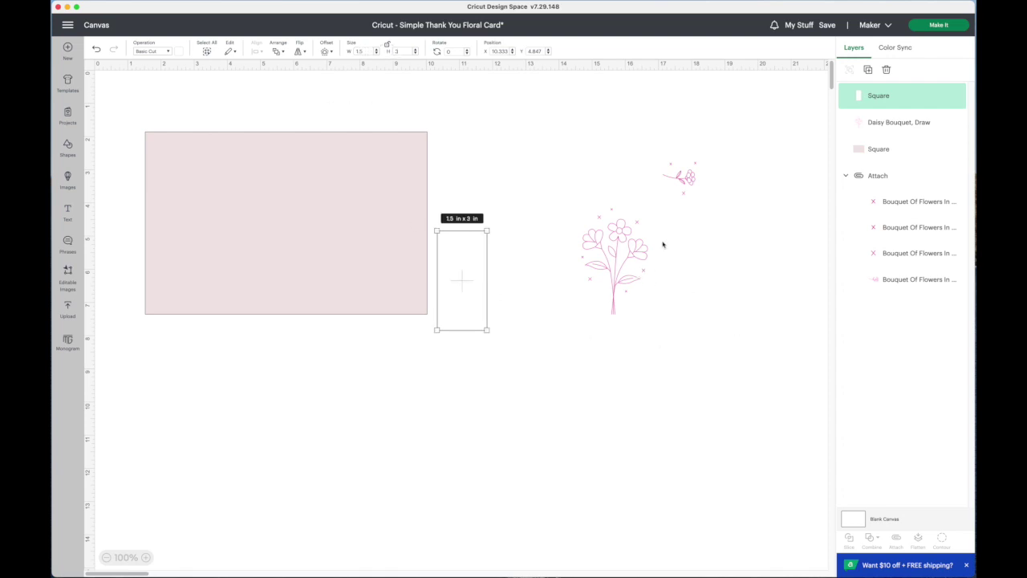
# - Change the small flower sprig's operation from Foil to Pen
pyautogui.click(687, 180)
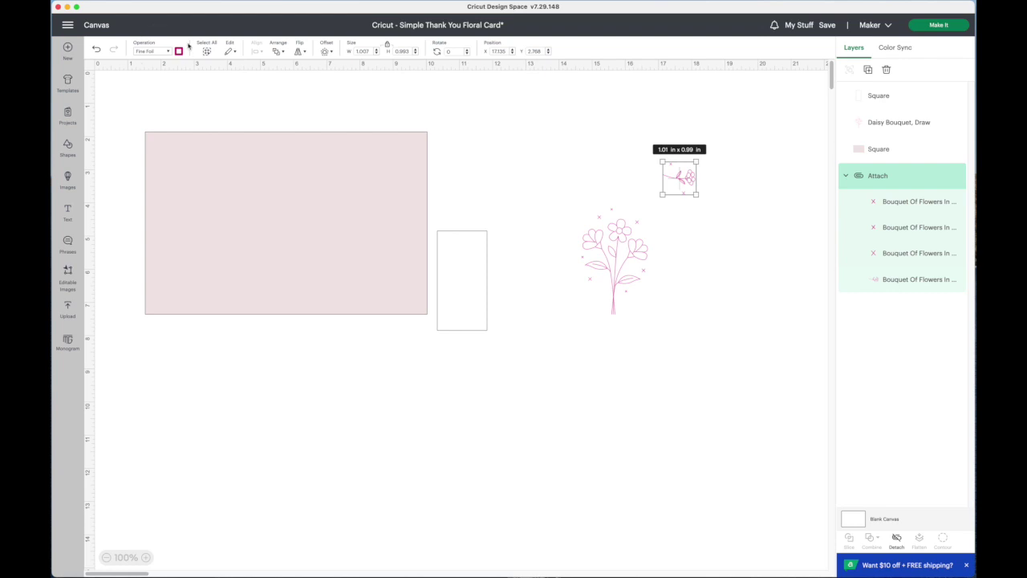
pyautogui.click(162, 55)
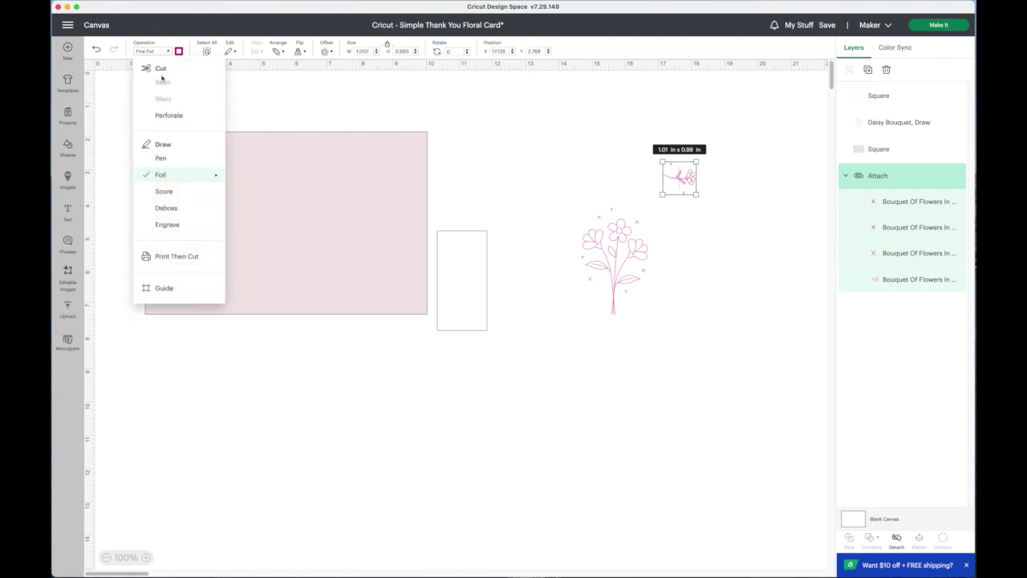
pyautogui.click(162, 160)
# - Bring the daisy bouquet to the front and fit it, about 1.1 by 1.8 in, inside the upper part of the white rectangle
pyautogui.moveTo(593, 244); pyautogui.dragTo(532, 256)
pyautogui.rightClick(532, 255)
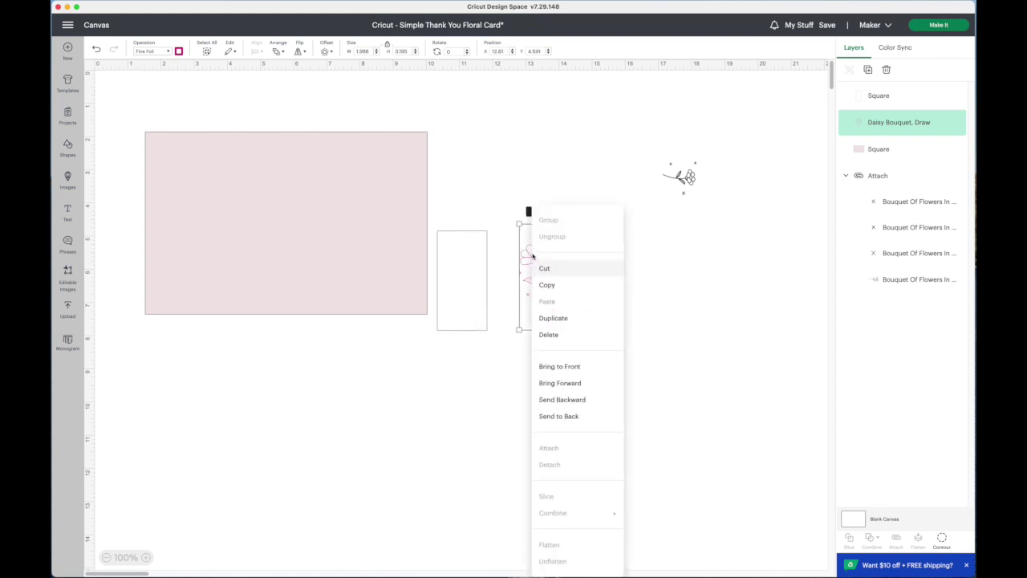
pyautogui.click(573, 367)
pyautogui.moveTo(456, 279); pyautogui.dragTo(531, 372)
pyautogui.moveTo(561, 251); pyautogui.dragTo(549, 331)
pyautogui.moveTo(572, 409); pyautogui.dragTo(541, 361)
pyautogui.click(576, 275)
pyautogui.moveTo(533, 319); pyautogui.dragTo(538, 340)
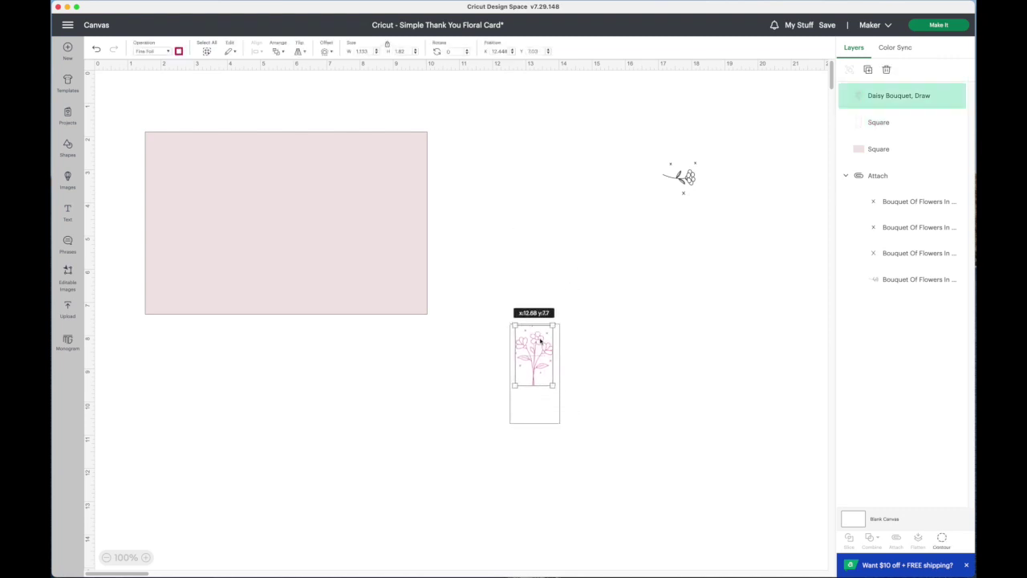
pyautogui.click(542, 291)
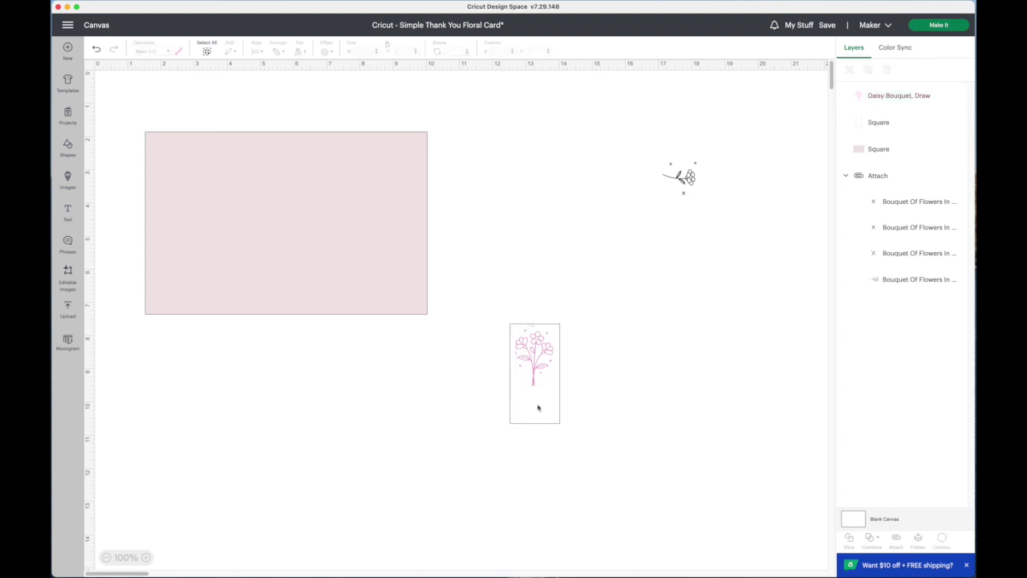
# - Add a text object below the pink card reading "Happy Spring!" on two lines
pyautogui.click(68, 210)
pyautogui.moveTo(182, 268); pyautogui.dragTo(328, 408)
pyautogui.doubleClick(317, 391)
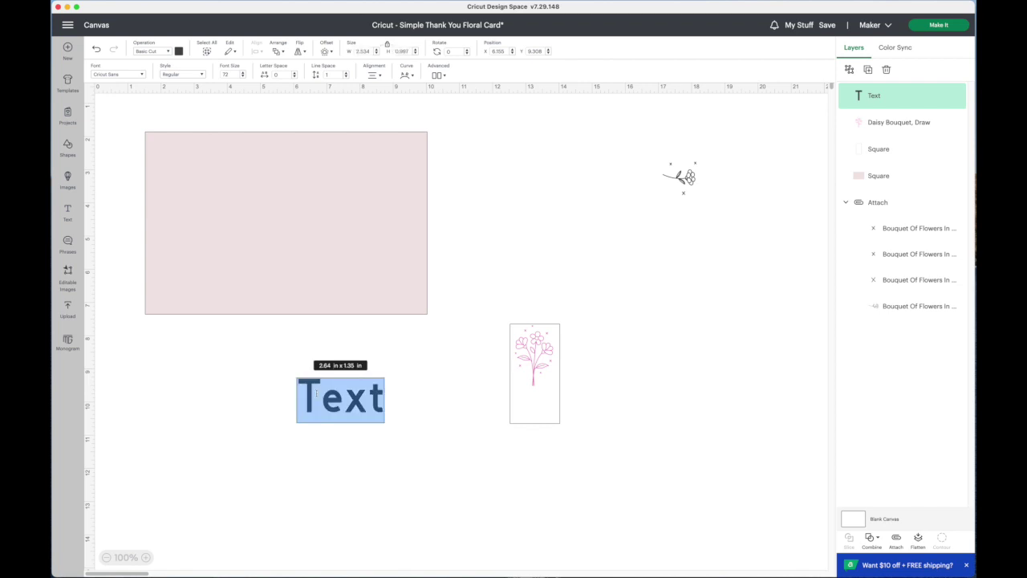
pyautogui.write('Happy')
pyautogui.press('Return')
pyautogui.write('Spring!')
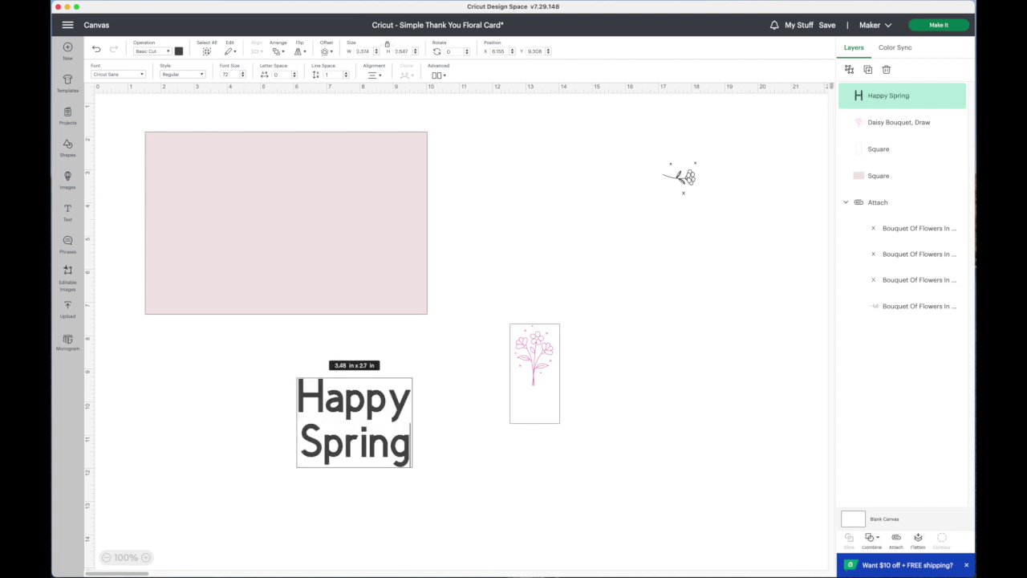
pyautogui.click(267, 375)
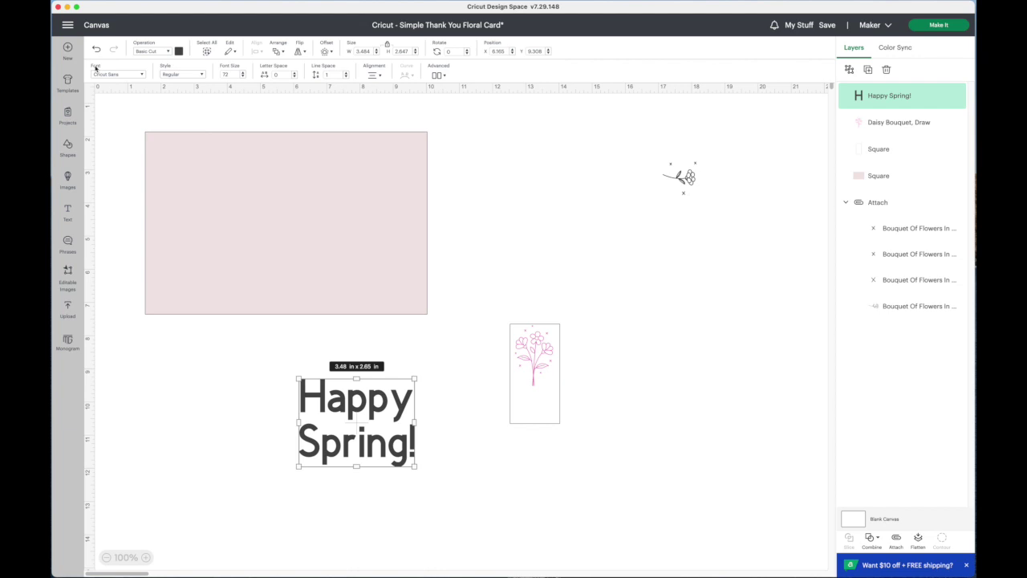
# - Search the writing fonts for "rubber" and apply Rubber Ducky to the Happy Spring! text
pyautogui.click(140, 75)
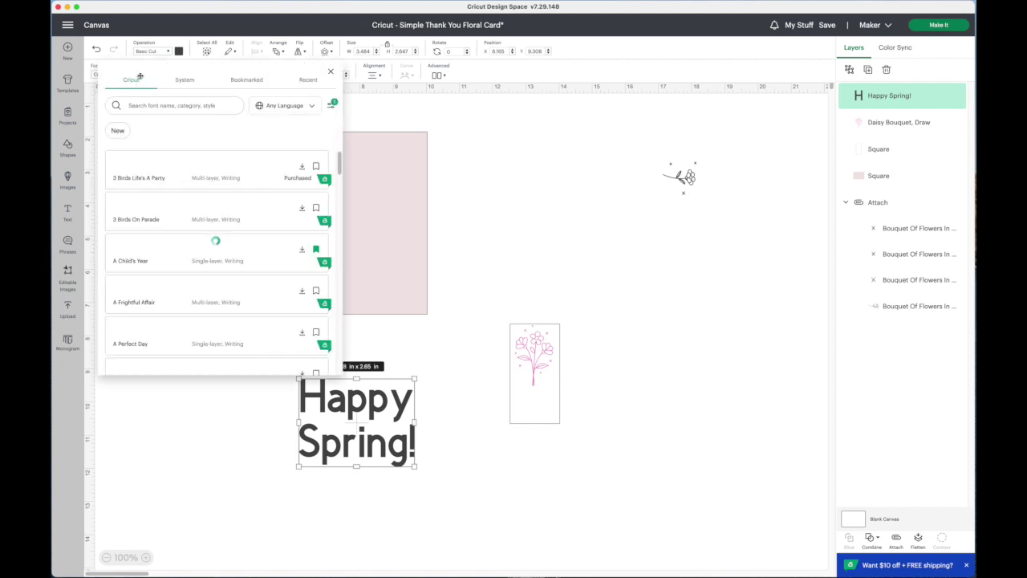
pyautogui.click(331, 106)
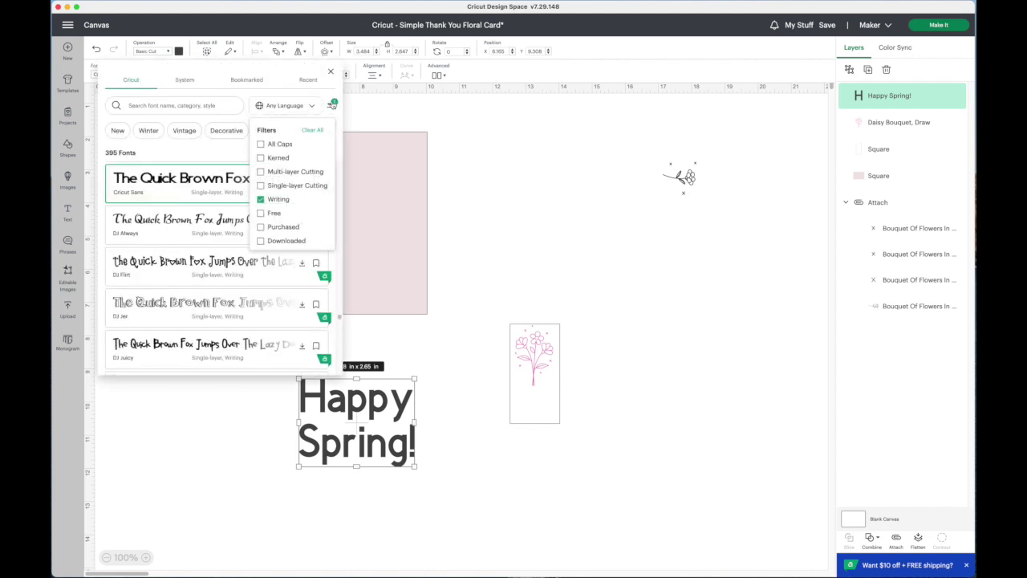
pyautogui.click(162, 105)
pyautogui.write('rubi')
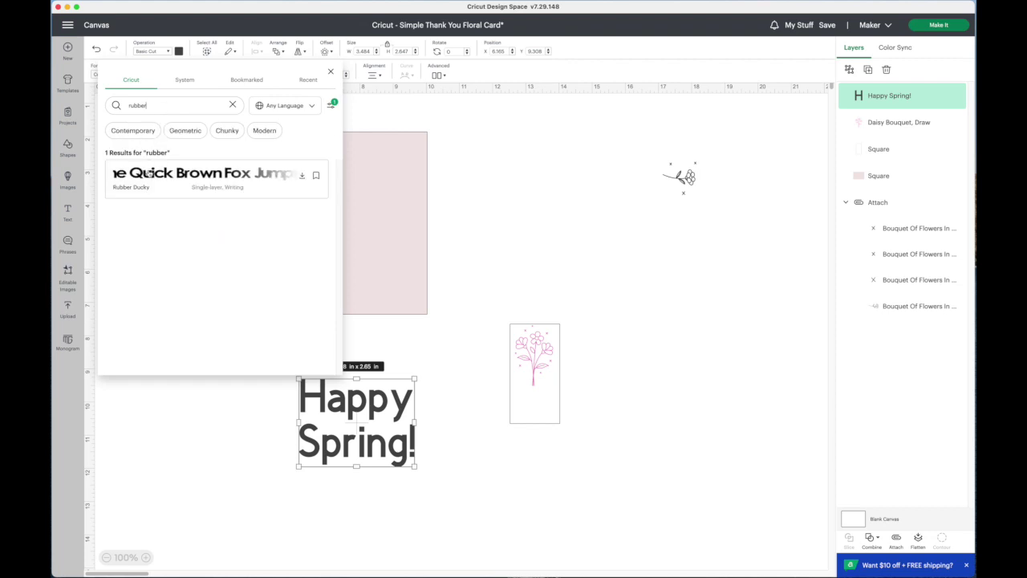
pyautogui.click(149, 173)
# - Shrink the Happy Spring! text to about 1.1 in wide and position it beneath the bouquet on the white rectangle
pyautogui.click(487, 431)
pyautogui.moveTo(355, 450); pyautogui.dragTo(531, 396)
pyautogui.click(401, 399)
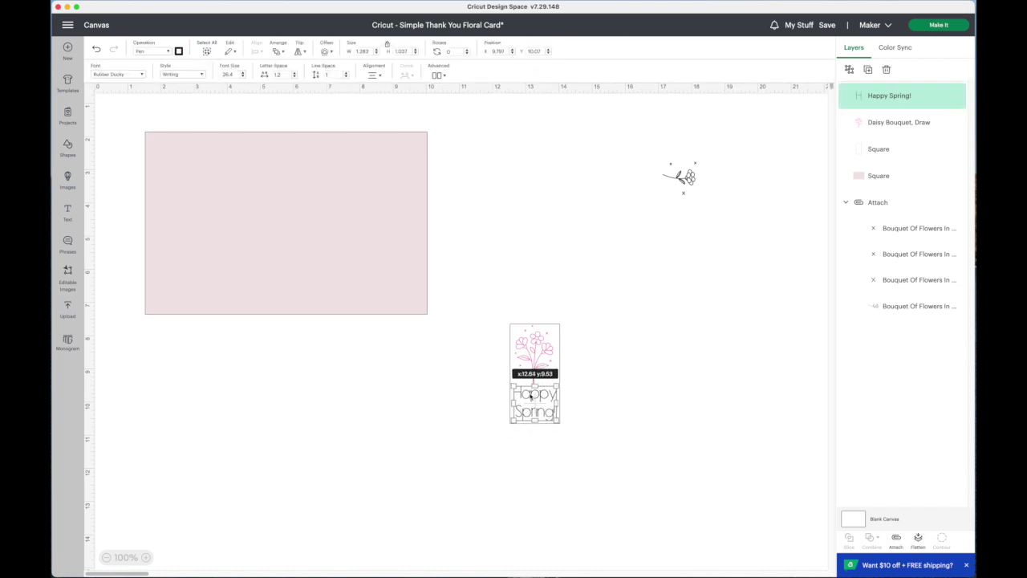
pyautogui.click(484, 415)
pyautogui.click(534, 412)
pyautogui.moveTo(554, 421); pyautogui.dragTo(551, 417)
pyautogui.click(479, 436)
pyautogui.click(528, 414)
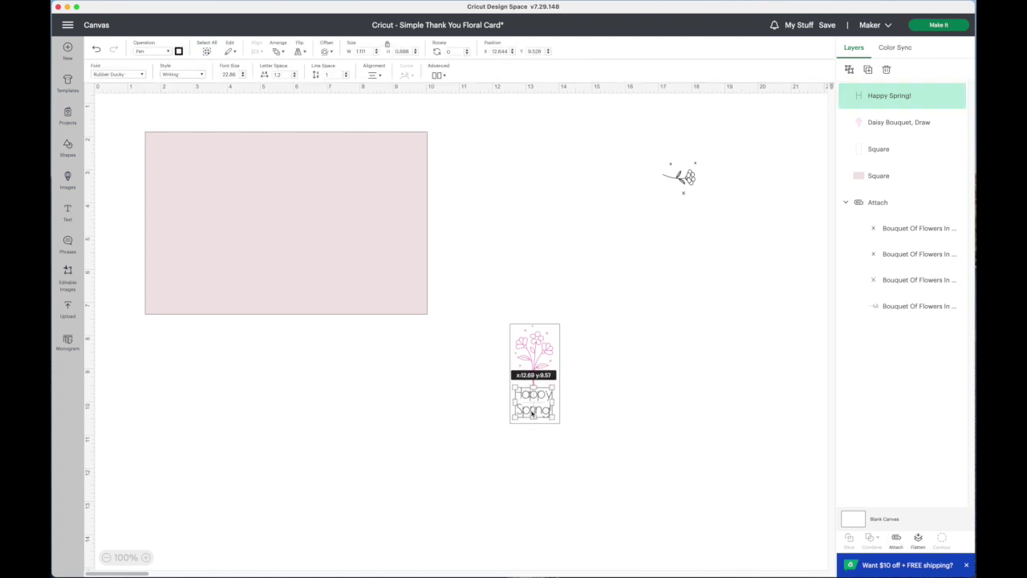
pyautogui.hotkey('ctrl', 'z')
pyautogui.click(478, 431)
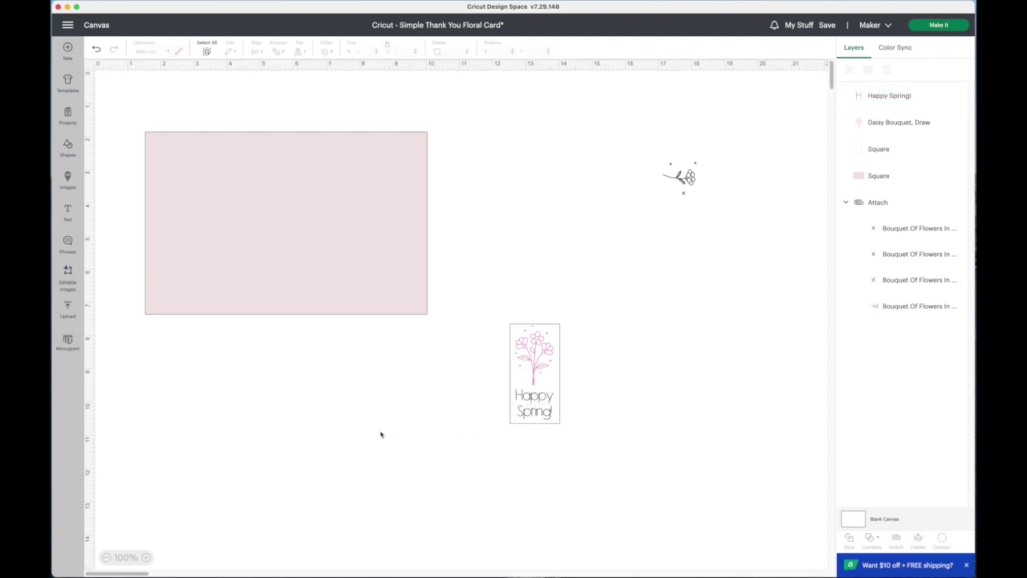
# - Center the Happy Spring! text, the daisy bouquet and the white tag rectangle horizontally on each other and attach them together
pyautogui.moveTo(482, 289); pyautogui.dragTo(593, 473)
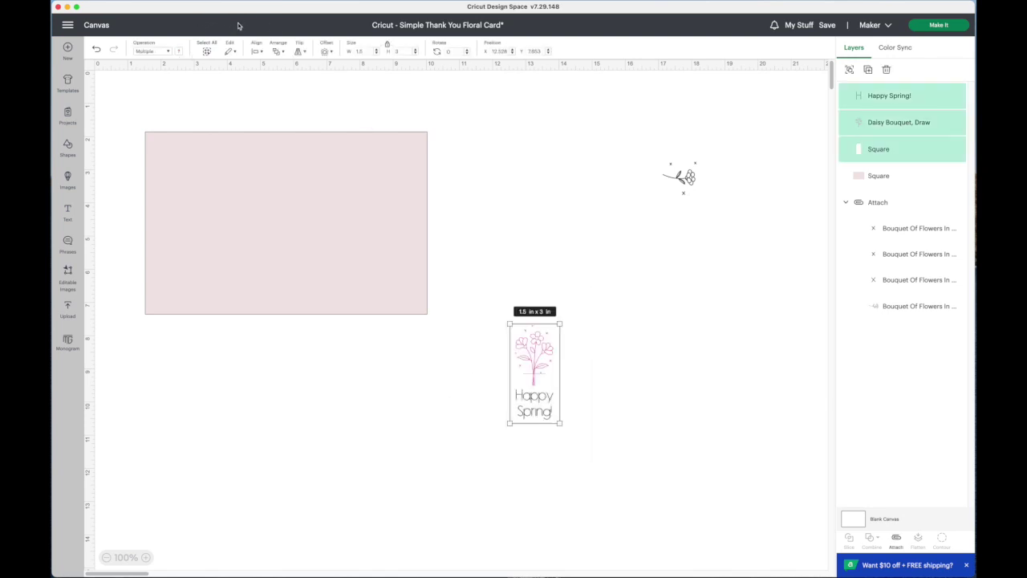
pyautogui.click(256, 51)
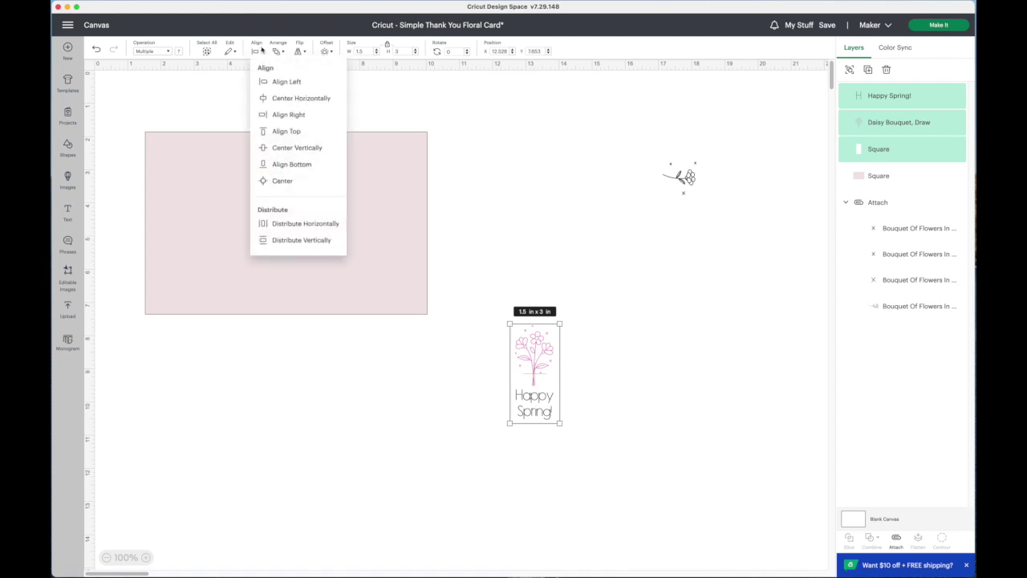
pyautogui.click(280, 104)
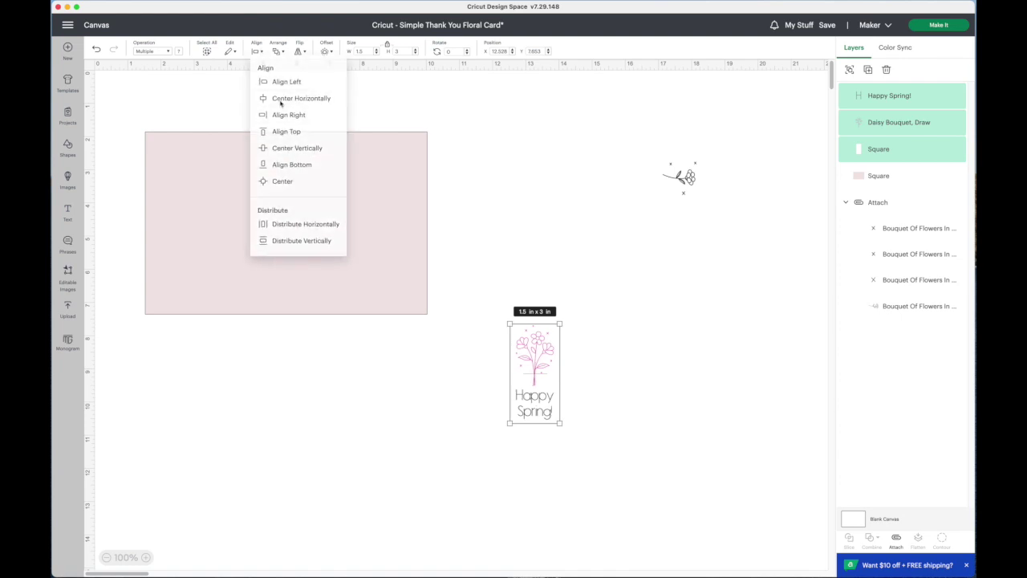
pyautogui.rightClick(536, 368)
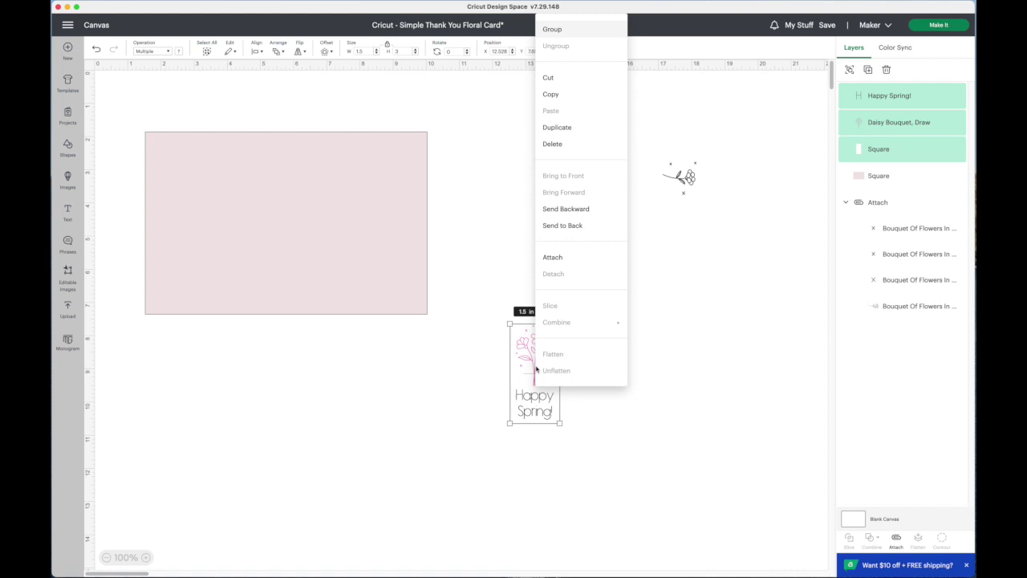
pyautogui.click(555, 258)
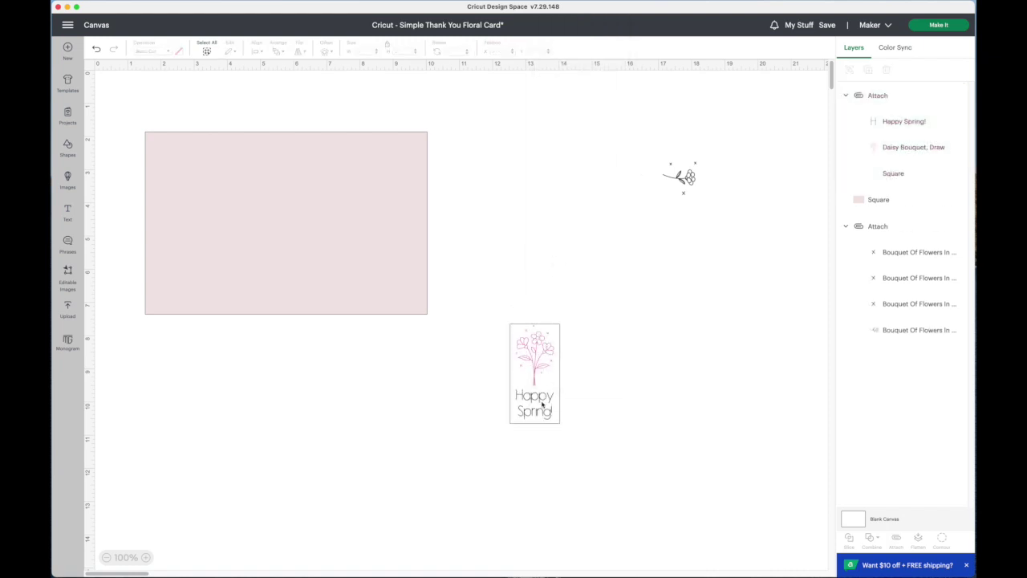
# - Set the small flower sprig's pen color to Raspberry and the large pink card's material color to white
pyautogui.moveTo(663, 178); pyautogui.dragTo(657, 183)
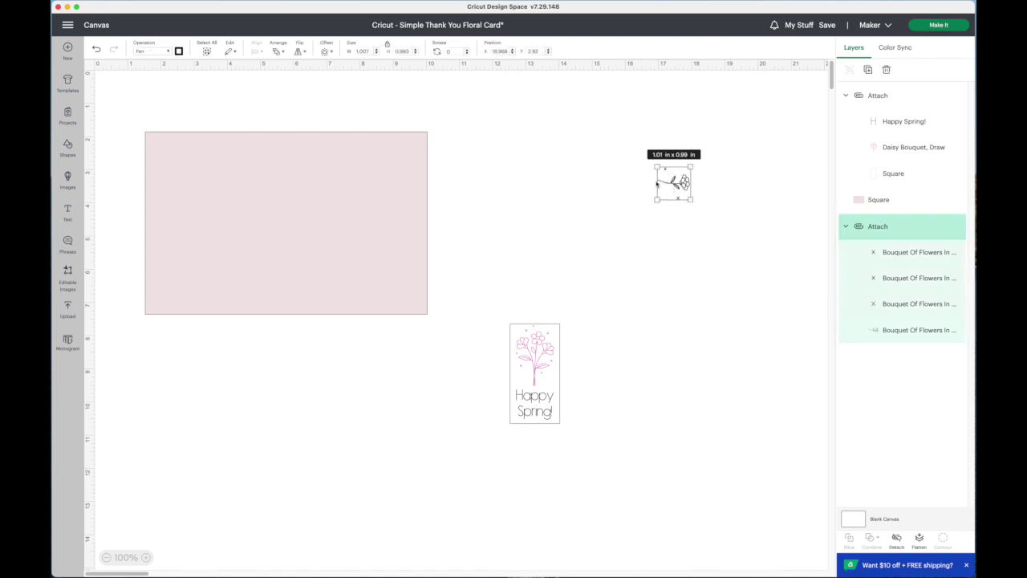
pyautogui.click(179, 51)
pyautogui.click(212, 187)
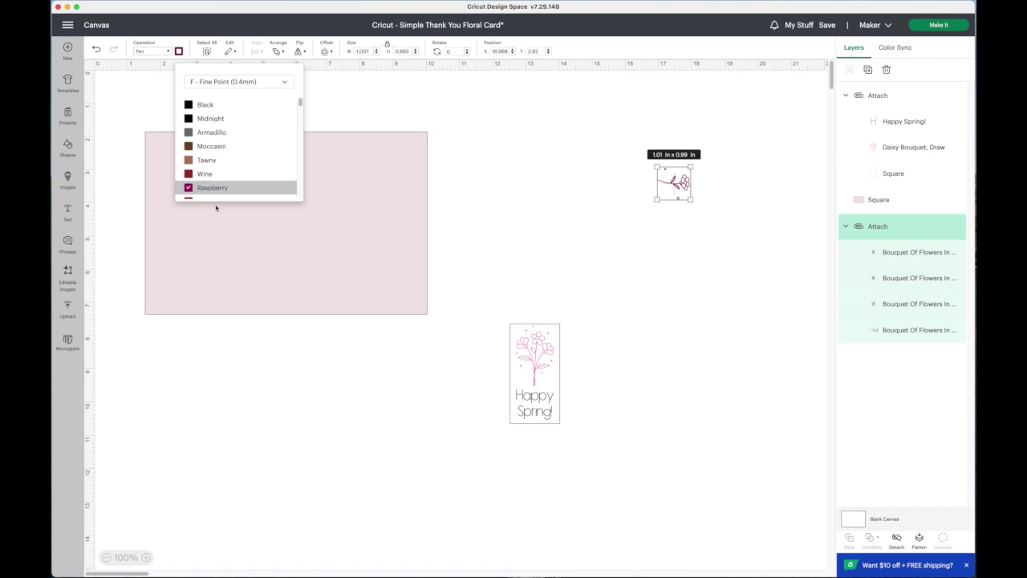
pyautogui.click(312, 241)
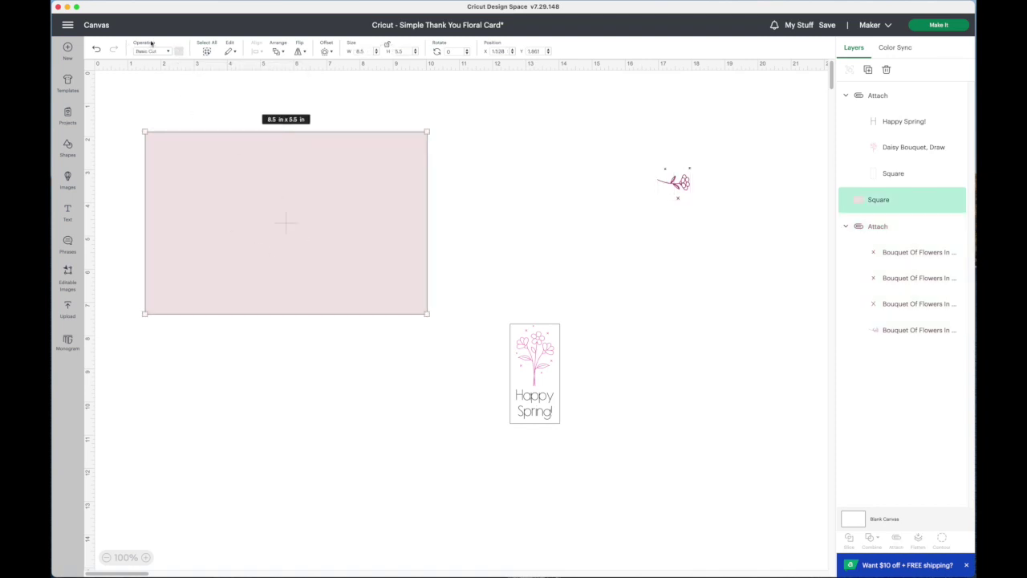
pyautogui.click(178, 50)
pyautogui.click(189, 140)
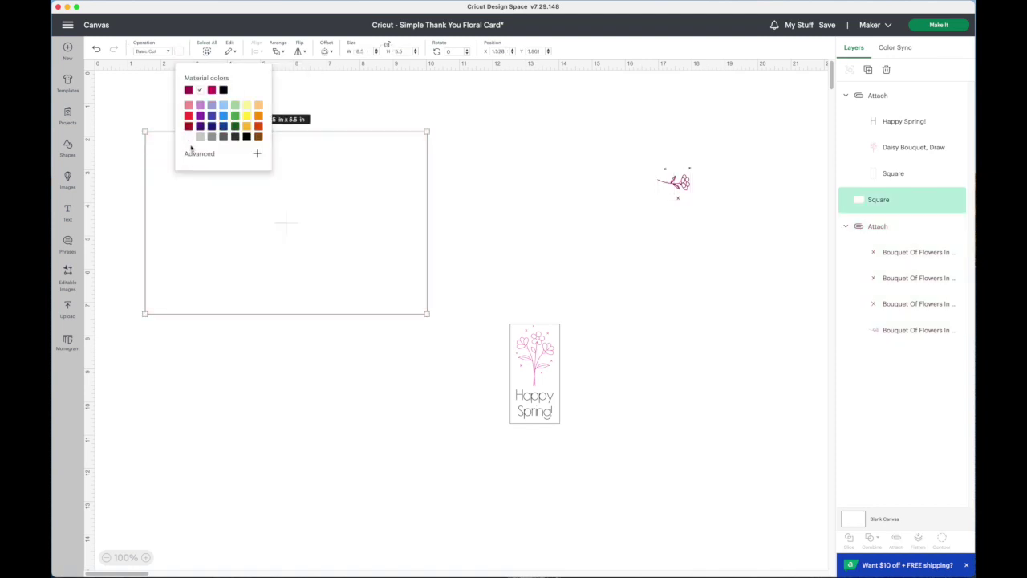
# - Bring the flower sprig to the front and place it on the upper middle of the white card
pyautogui.click(652, 182)
pyautogui.moveTo(676, 183); pyautogui.dragTo(444, 198)
pyautogui.rightClick(444, 198)
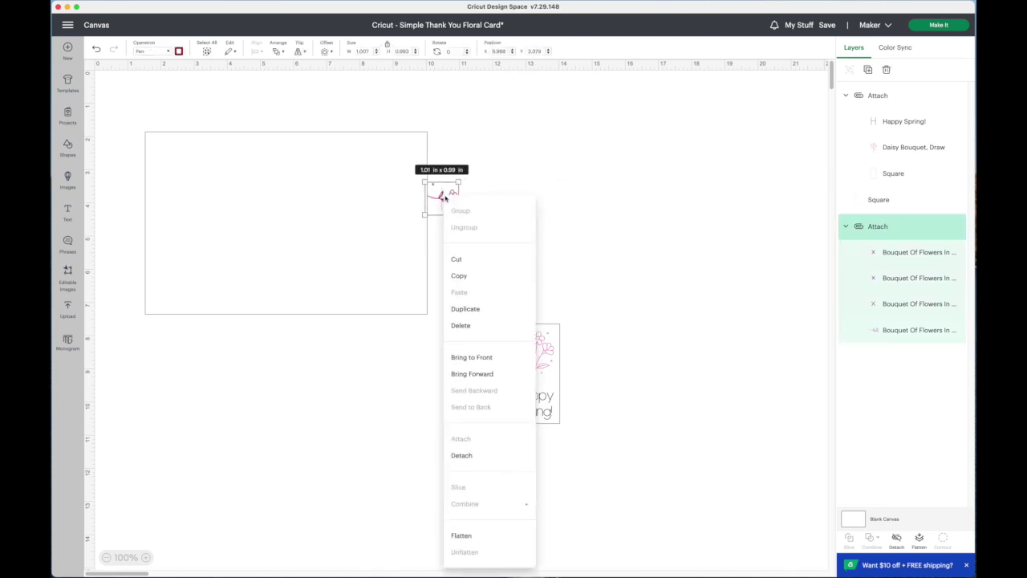
pyautogui.click(468, 357)
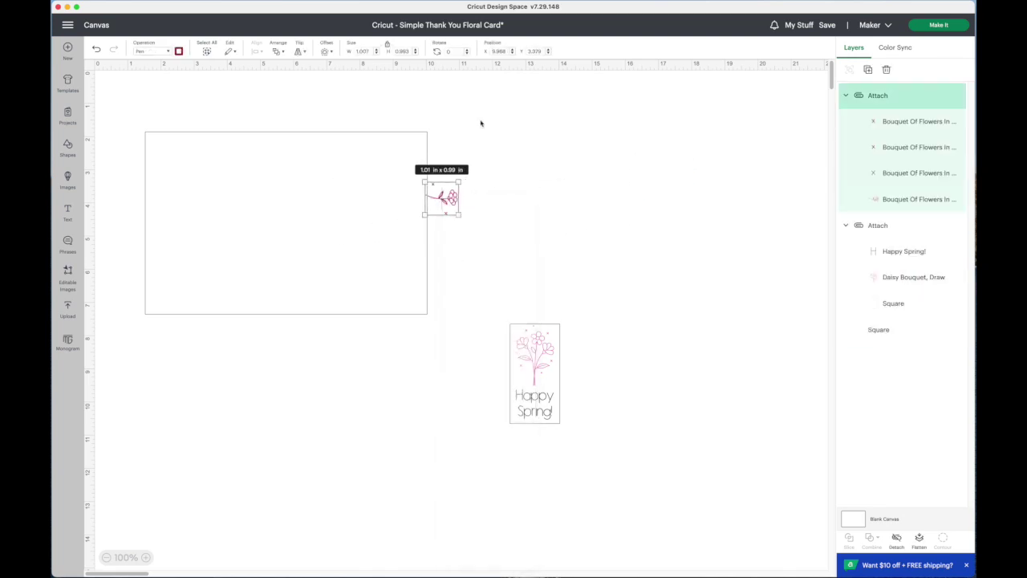
pyautogui.click(502, 118)
pyautogui.moveTo(447, 197); pyautogui.dragTo(303, 187)
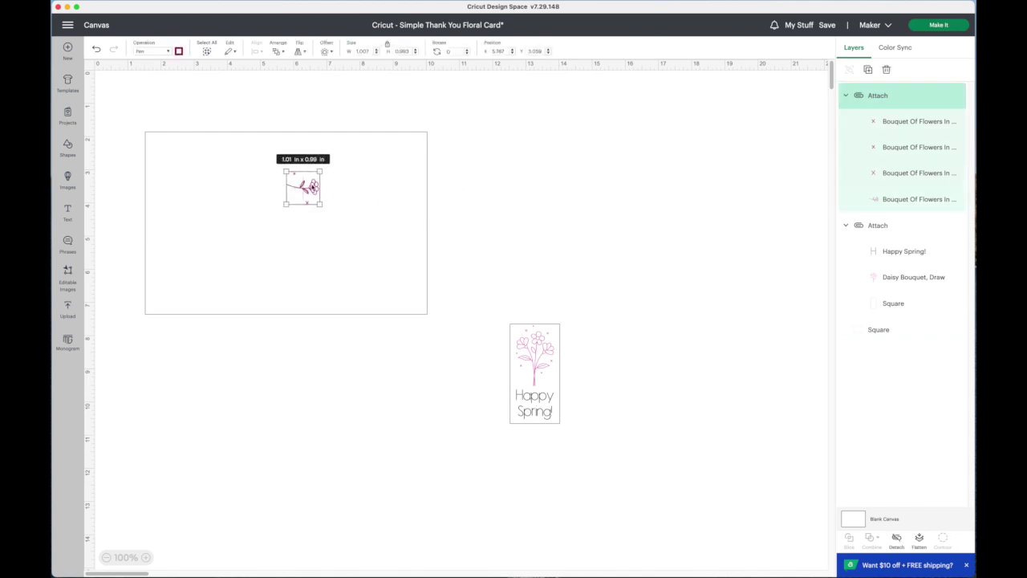
# - Duplicate the flower sprig 13 times
pyautogui.click(867, 70)
pyautogui.click(868, 70)
pyautogui.click(868, 70)
pyautogui.click(867, 70)
pyautogui.click(867, 70)
pyautogui.click(867, 70)
pyautogui.click(867, 69)
pyautogui.click(867, 70)
pyautogui.click(867, 70)
pyautogui.click(867, 70)
pyautogui.click(867, 70)
pyautogui.click(313, 199)
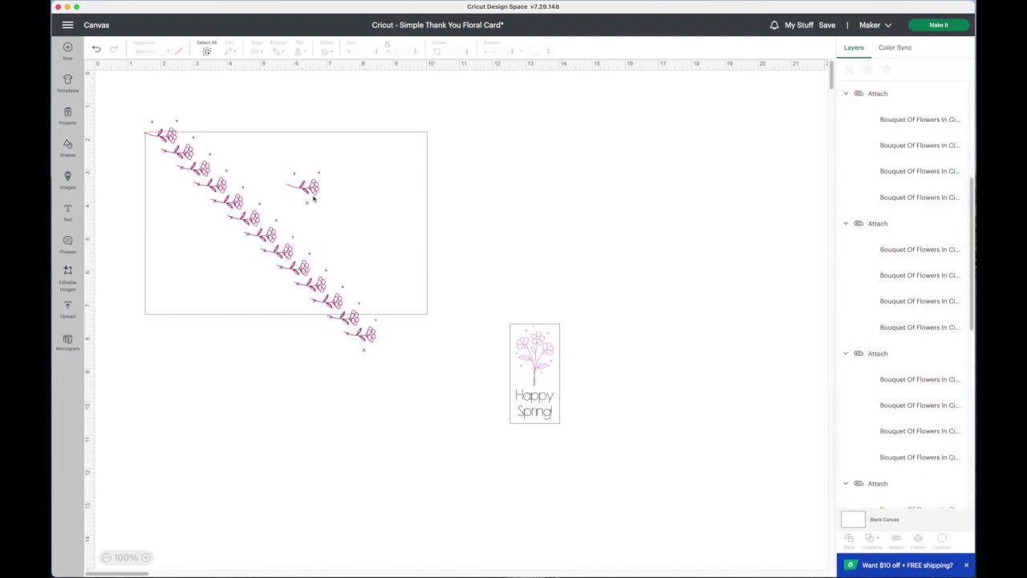
# - Scatter the sprig copies across the whole card at varied rotations, letting some overlap the card's edges
pyautogui.moveTo(313, 189); pyautogui.dragTo(426, 147)
pyautogui.moveTo(347, 319); pyautogui.dragTo(342, 147)
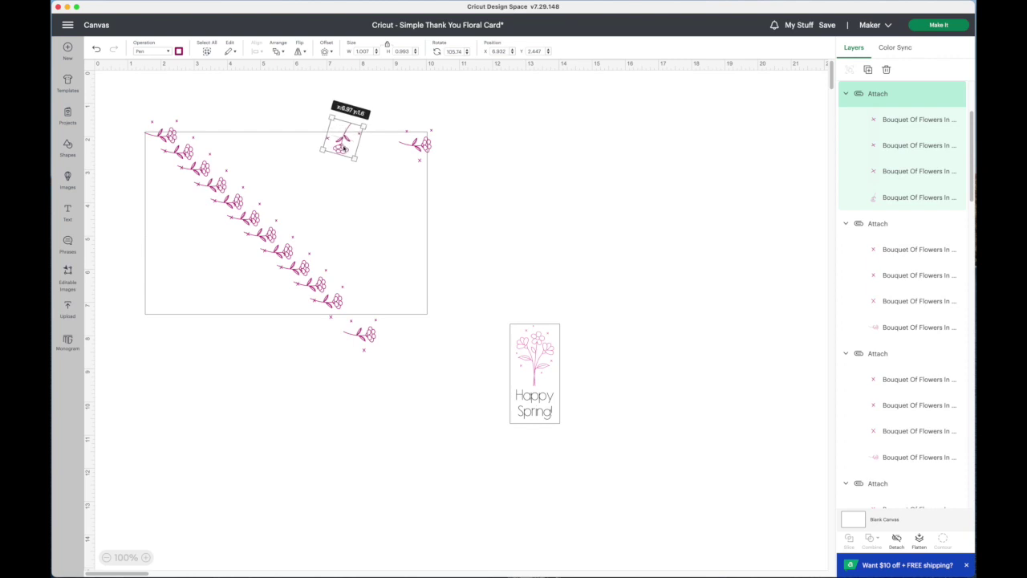
pyautogui.click(337, 304)
pyautogui.moveTo(336, 305); pyautogui.dragTo(384, 197)
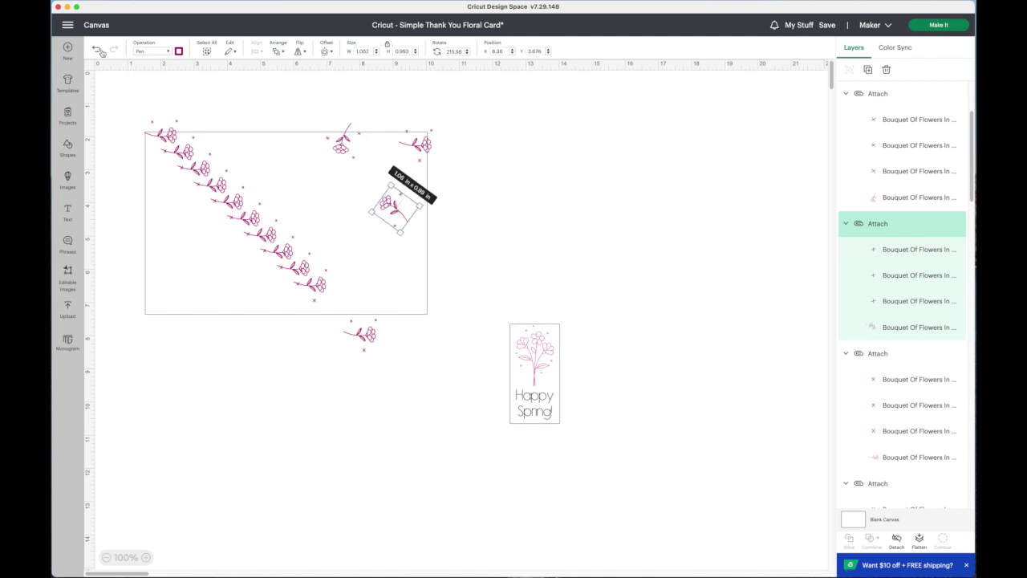
pyautogui.click(428, 213)
pyautogui.moveTo(394, 207); pyautogui.dragTo(390, 202)
pyautogui.moveTo(371, 339); pyautogui.dragTo(422, 255)
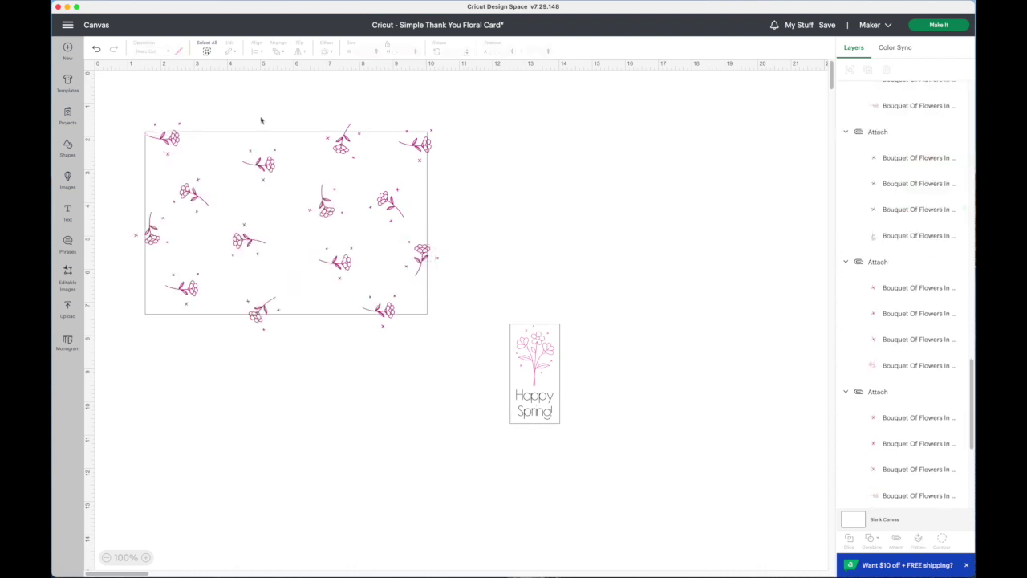
# - Even out the pattern spacing by nudging the second sprig of the top row and the sprig near the card's center up and left
pyautogui.moveTo(269, 170); pyautogui.dragTo(262, 161)
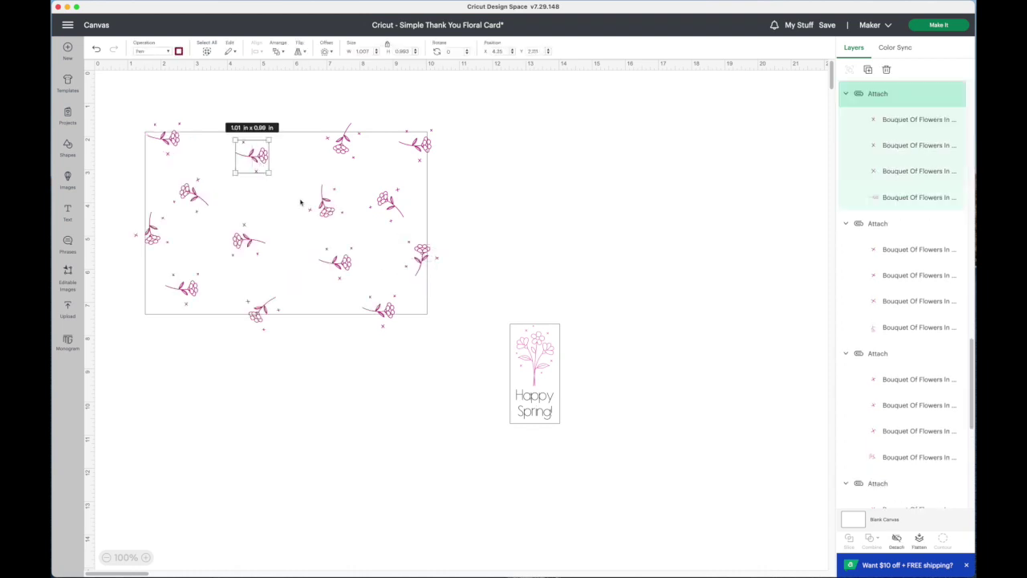
pyautogui.moveTo(323, 208); pyautogui.dragTo(309, 197)
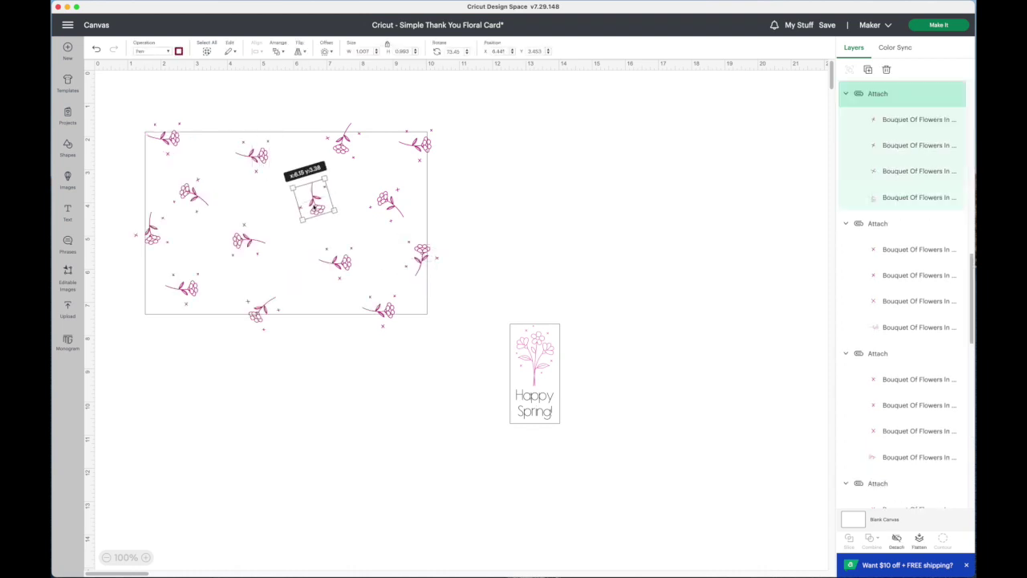
pyautogui.click(481, 216)
# - Attach all the scattered flower sprigs to the card rectangle
pyautogui.moveTo(122, 107); pyautogui.dragTo(456, 360)
pyautogui.rightClick(388, 204)
pyautogui.click(404, 445)
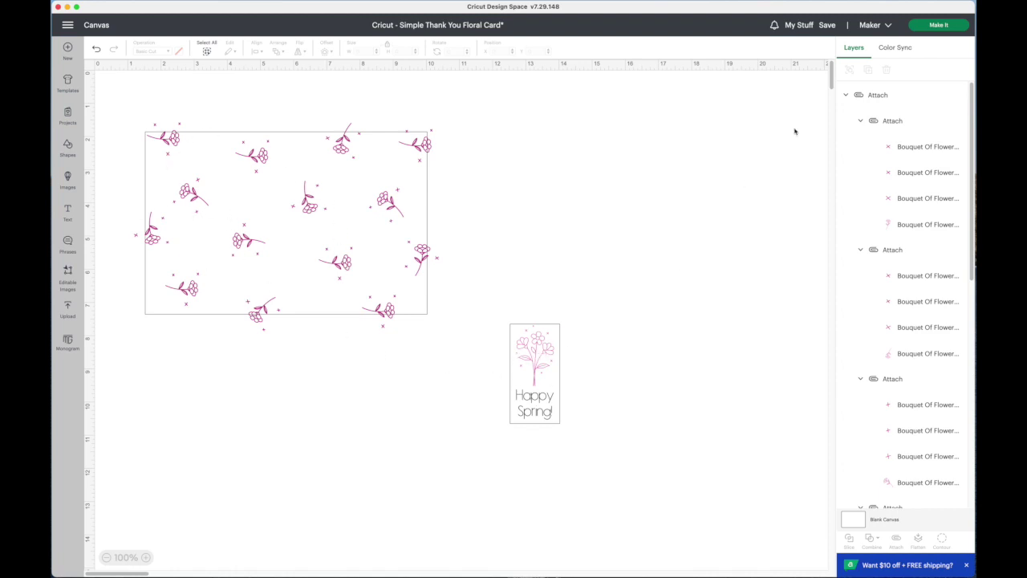
# - Send the project to be made, move the Happy Spring! tag to the mat's lower-right corner, and continue to the material setup
pyautogui.click(939, 25)
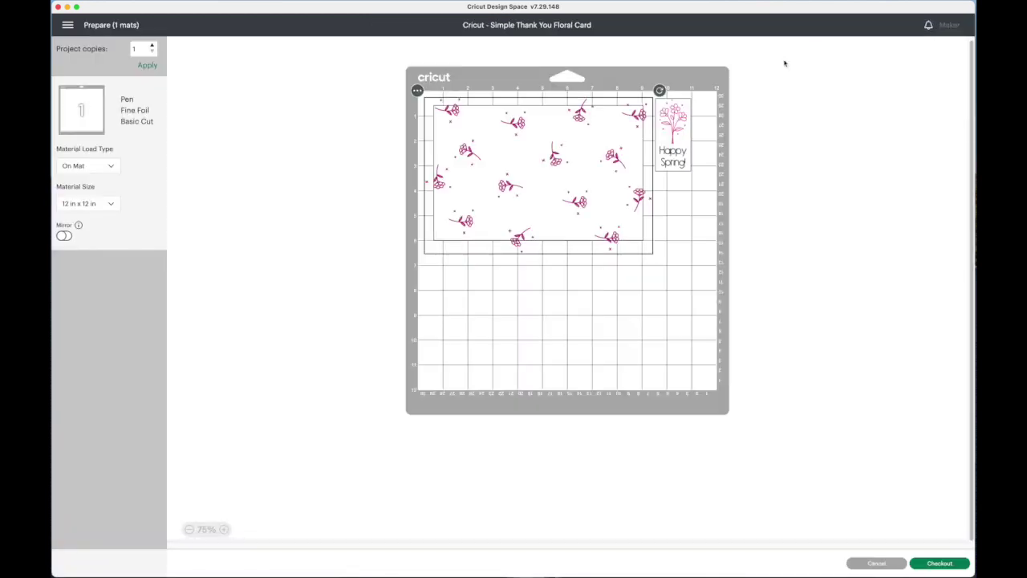
pyautogui.moveTo(674, 116); pyautogui.dragTo(691, 325)
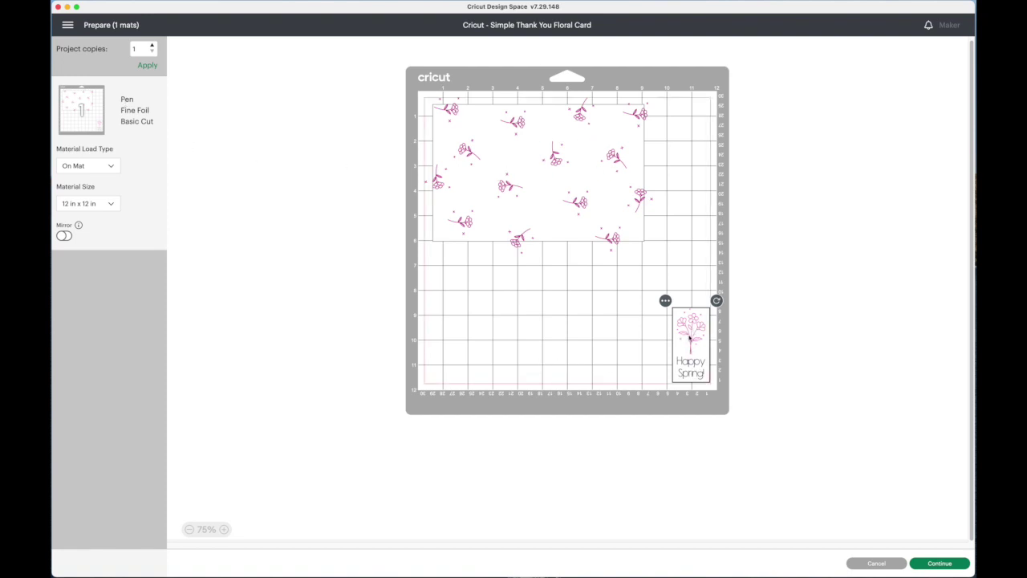
pyautogui.click(940, 564)
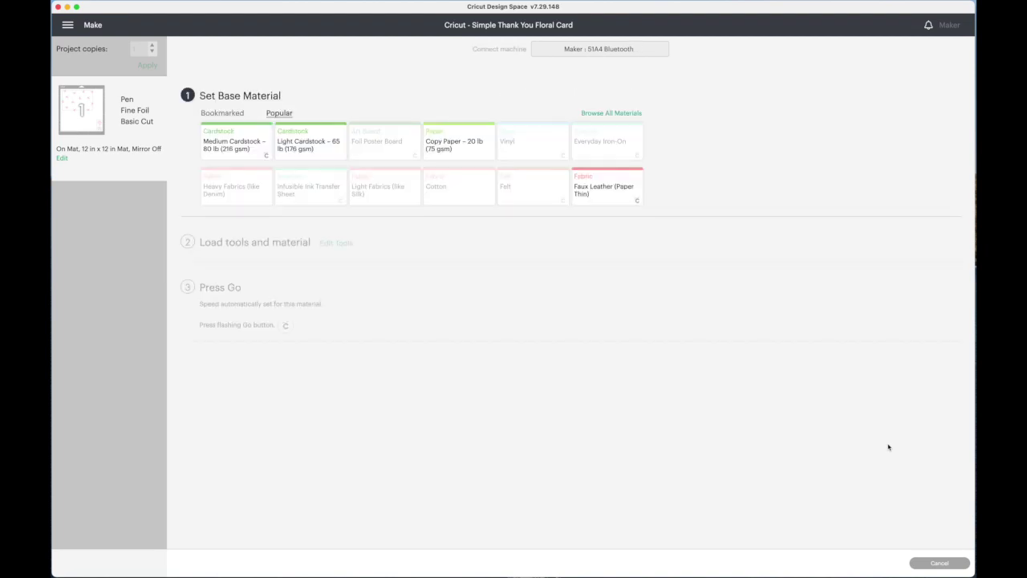
# - Set the base material to Medium Cardstock – 80 lb (216 gsm) and the pressure to More
pyautogui.click(246, 142)
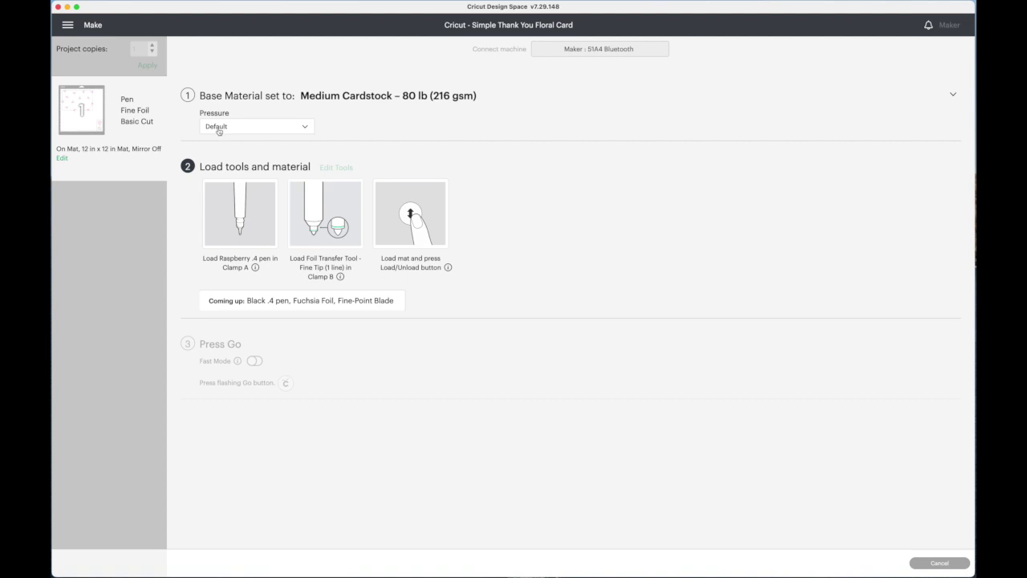
pyautogui.click(229, 129)
pyautogui.click(231, 141)
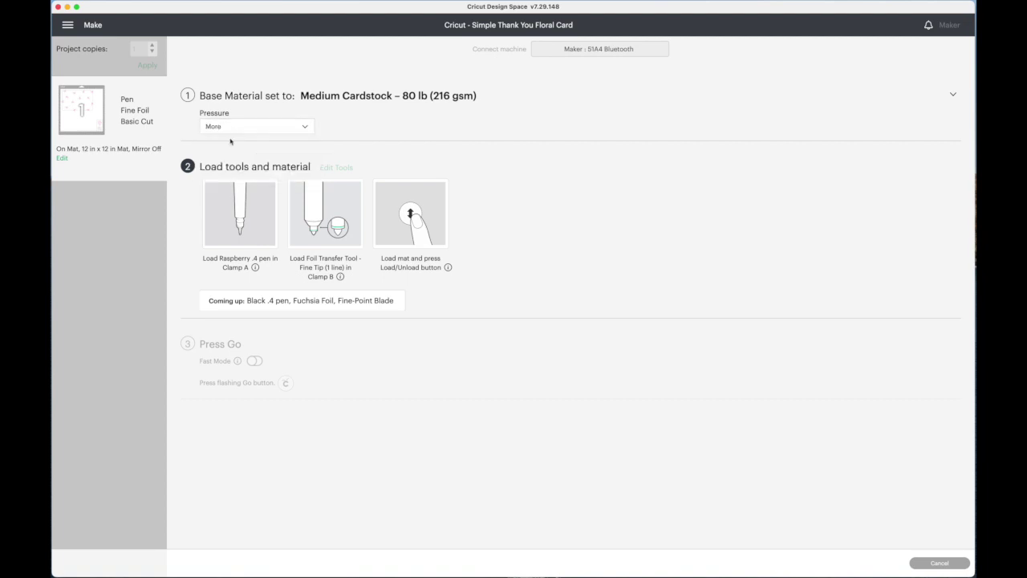